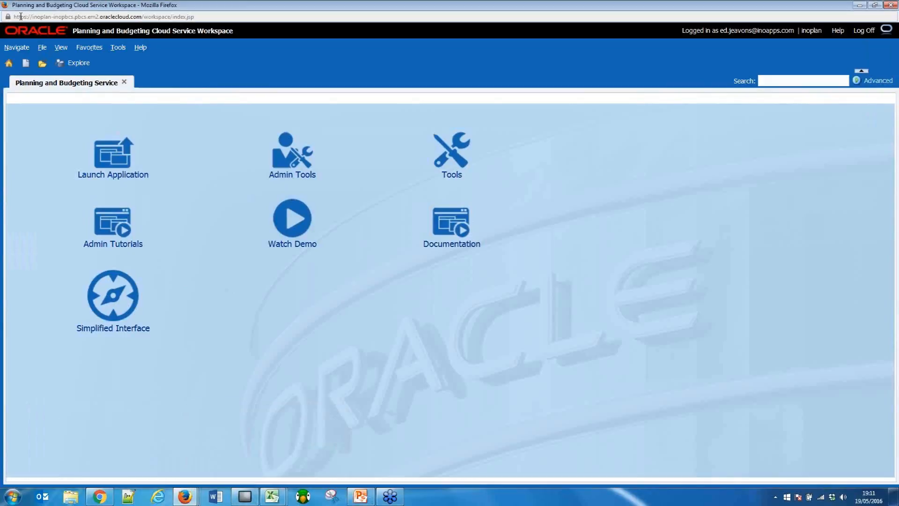
Launch the Vision planning application from the workspace home page.
drag(20, 17, 223, 12)
click(222, 12)
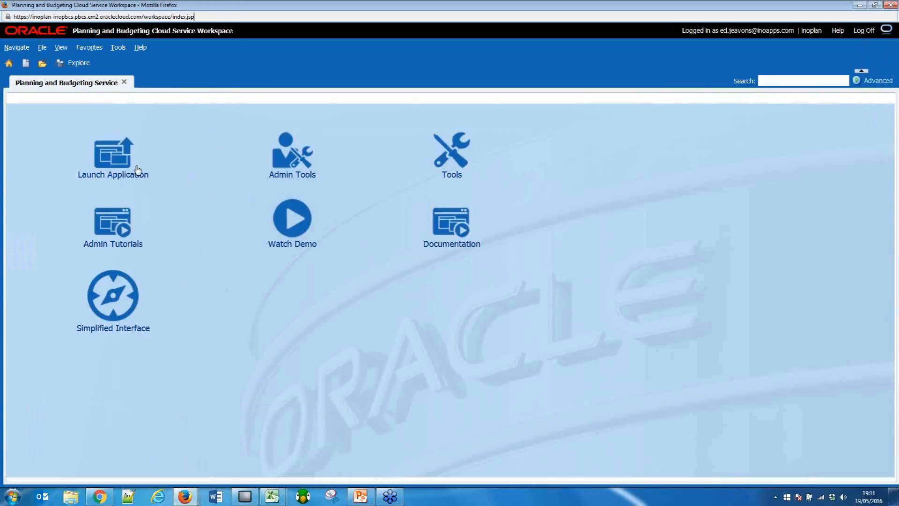
click(106, 156)
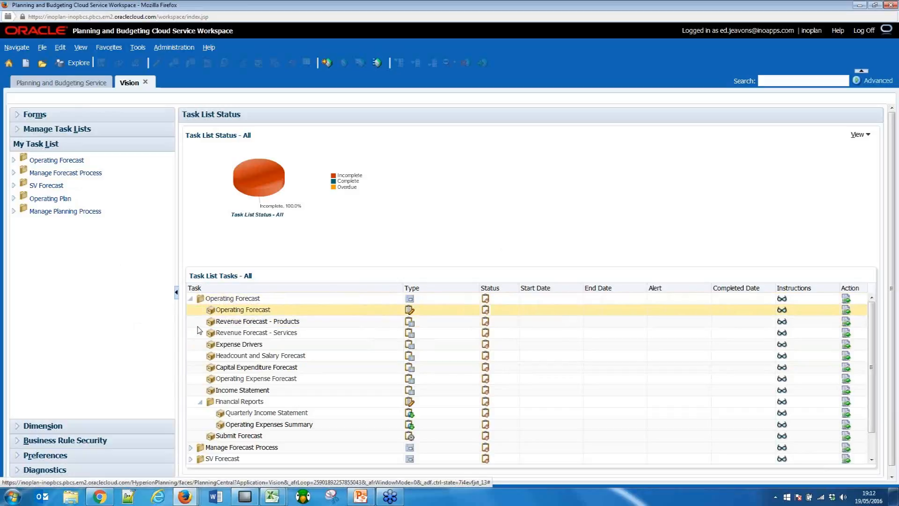
Collapse and re-expand the Operating Forecast task list, and inspect the overall task status chart.
click(190, 299)
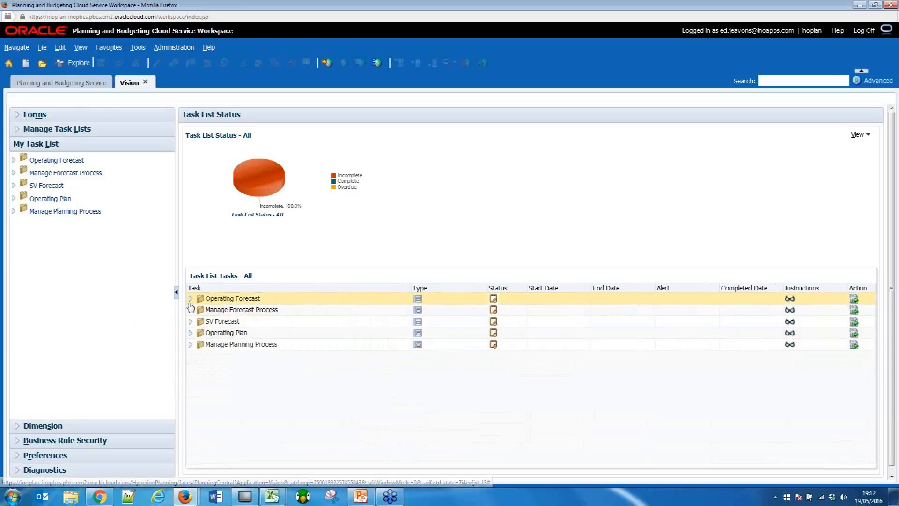
click(191, 299)
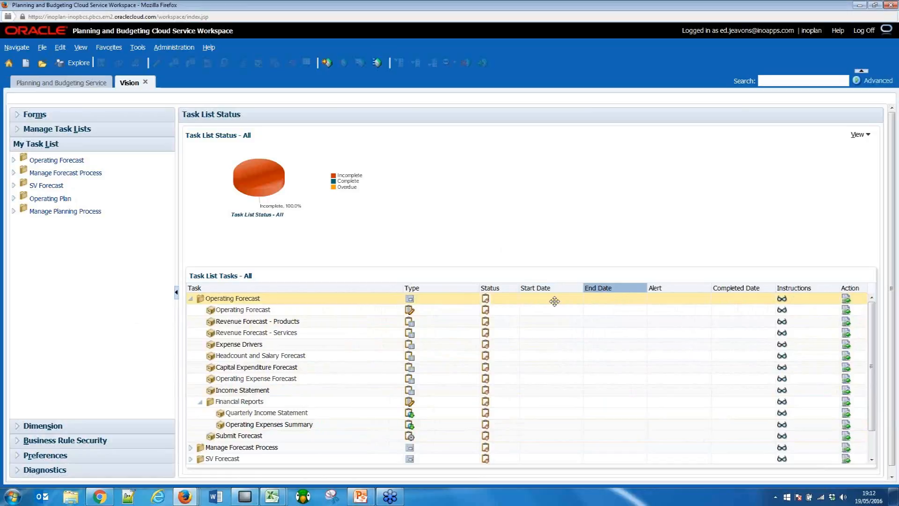
mouse_move(260, 177)
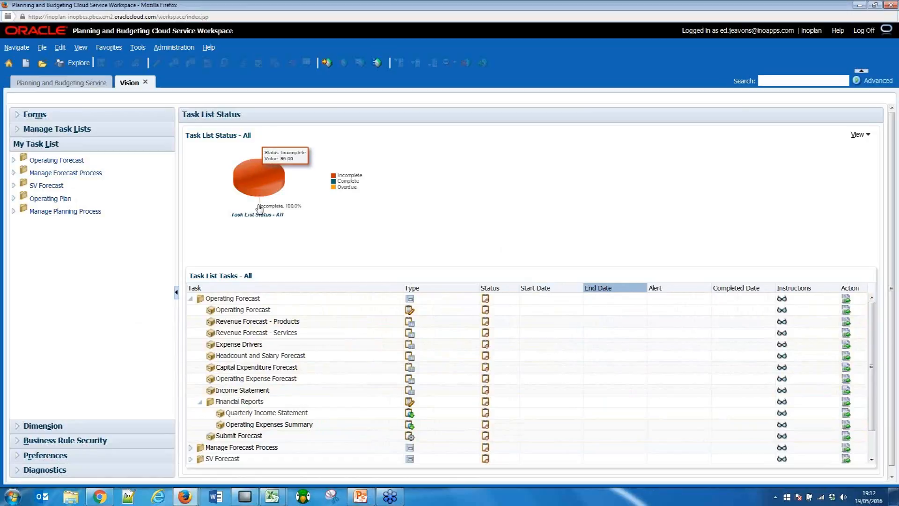
Expand Manage Forecast Process and its Forecast Kickoff folder to review the tasks they contain.
click(190, 449)
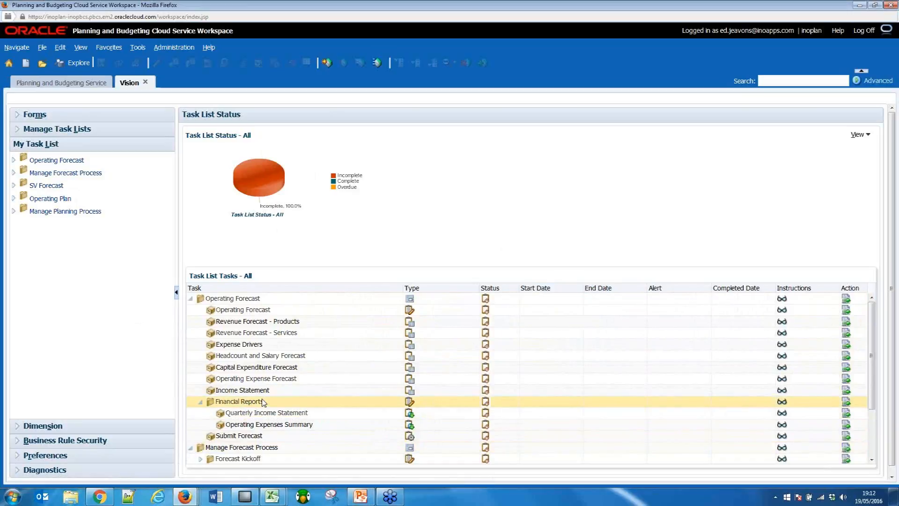
scroll(264, 403, down, 1)
scroll(264, 402, down, 1)
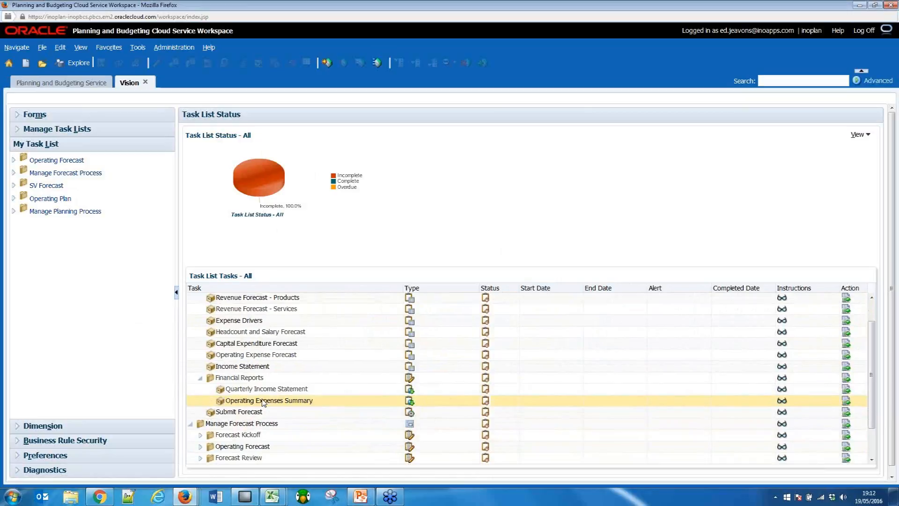
scroll(205, 434, down, 1)
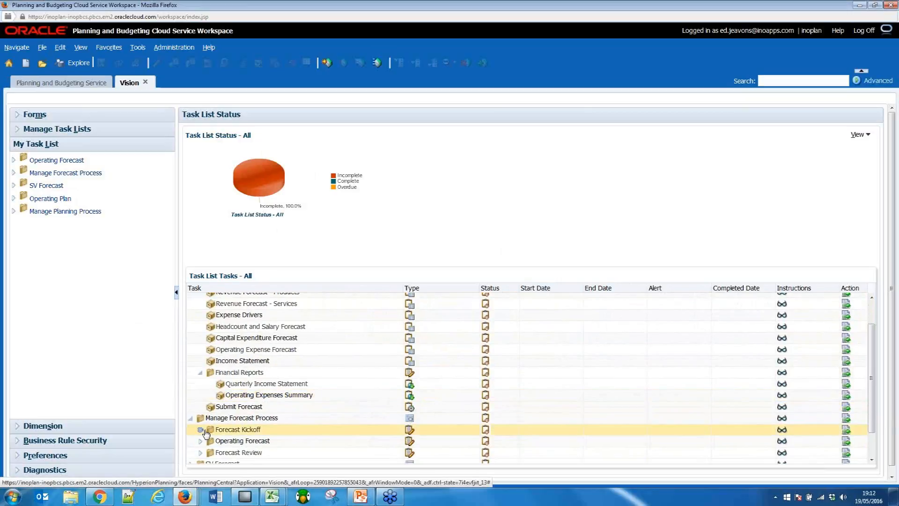
click(201, 430)
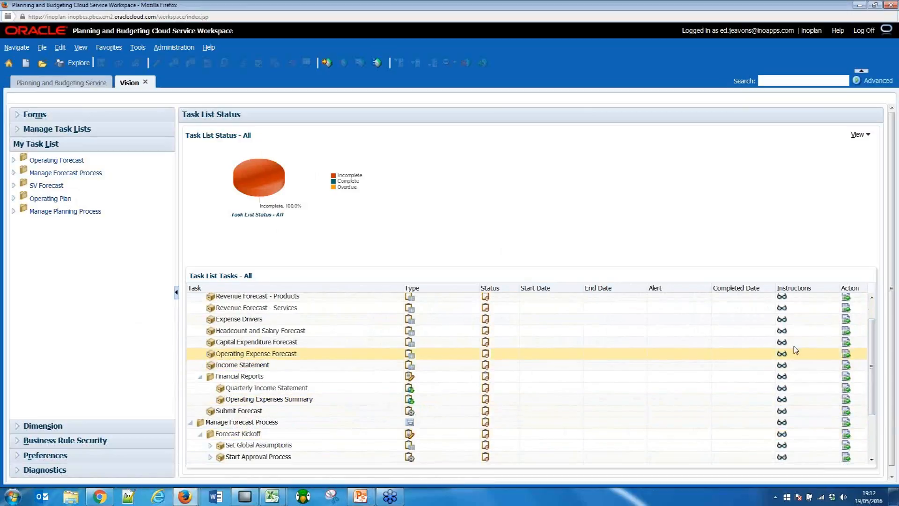
scroll(877, 354, up, 2)
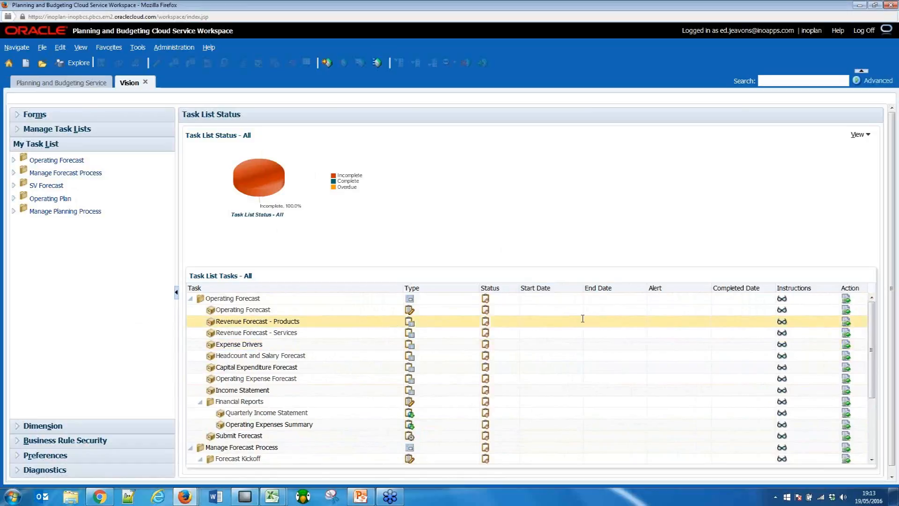
Open the Revenue Forecast - Products task and narrow the task list pane to give the form more room.
click(847, 323)
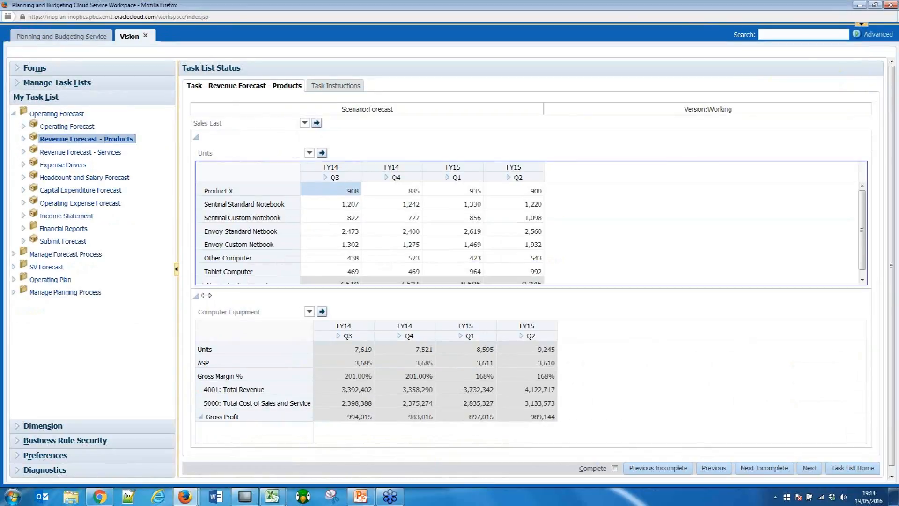
drag(172, 287, 143, 290)
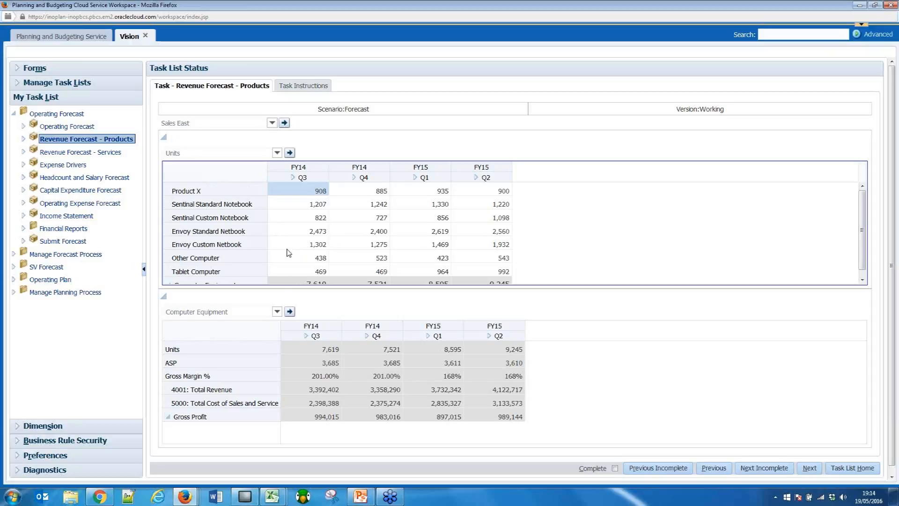
Highlight the Product X row and expand FY14 Q3 and Q4 in the product grid into months.
click(237, 193)
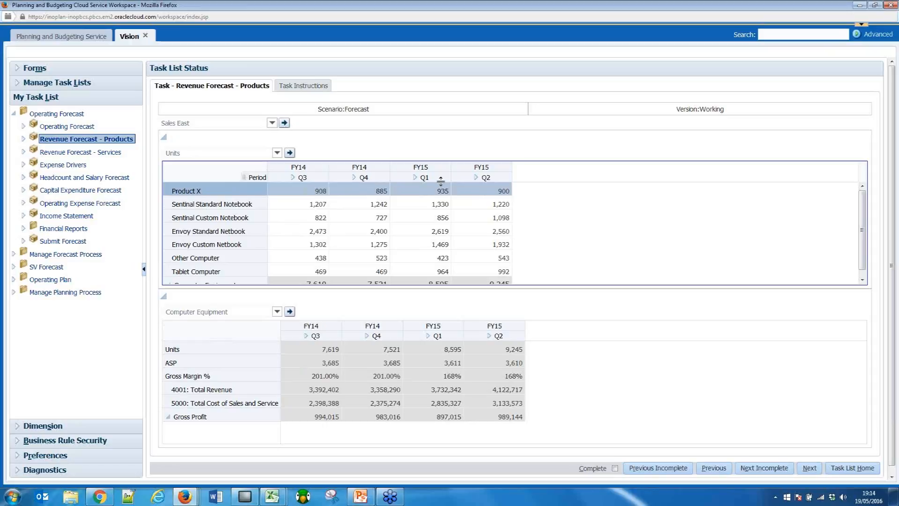
click(293, 179)
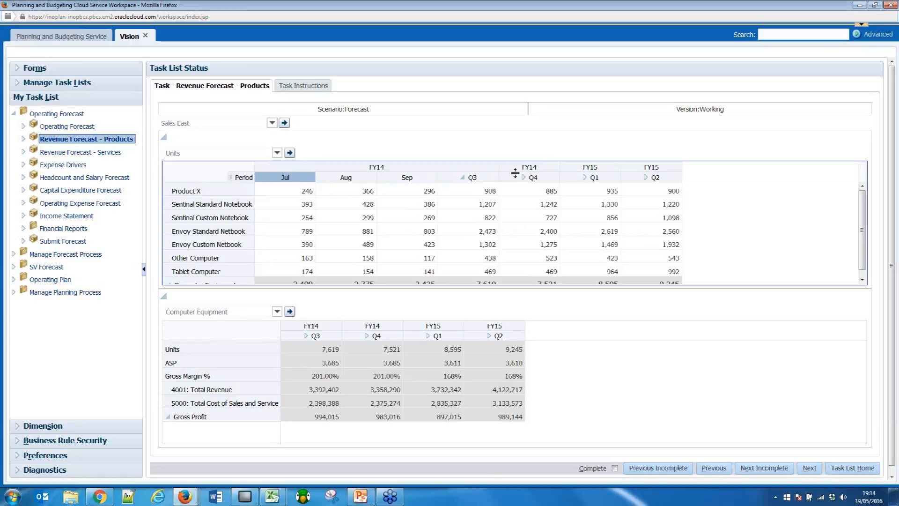
click(515, 173)
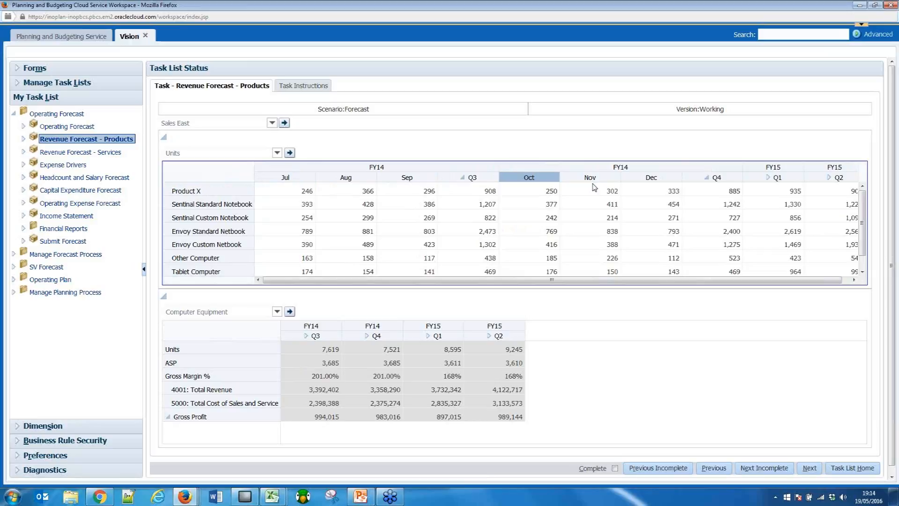
Try an ASP of 750 for Product X in July FY14 and discard the unsaved data by refreshing the form.
click(277, 153)
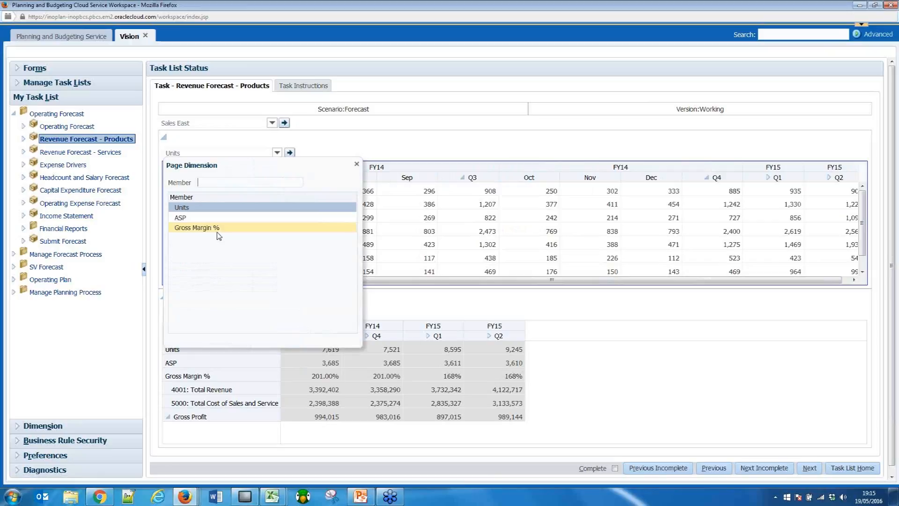
click(338, 218)
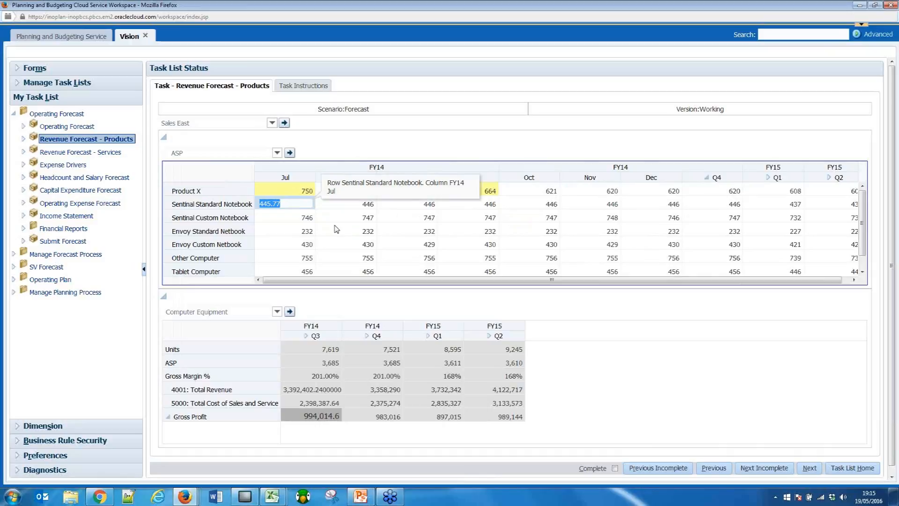
click(335, 229)
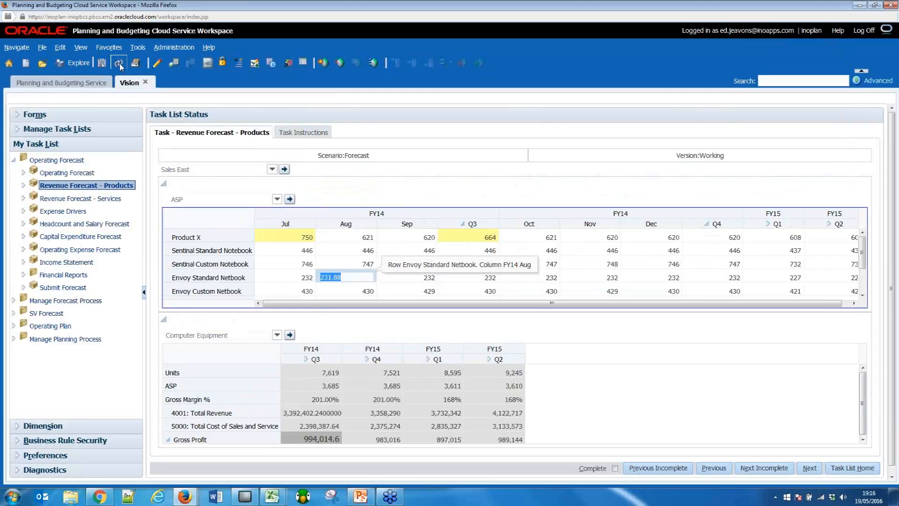
click(119, 63)
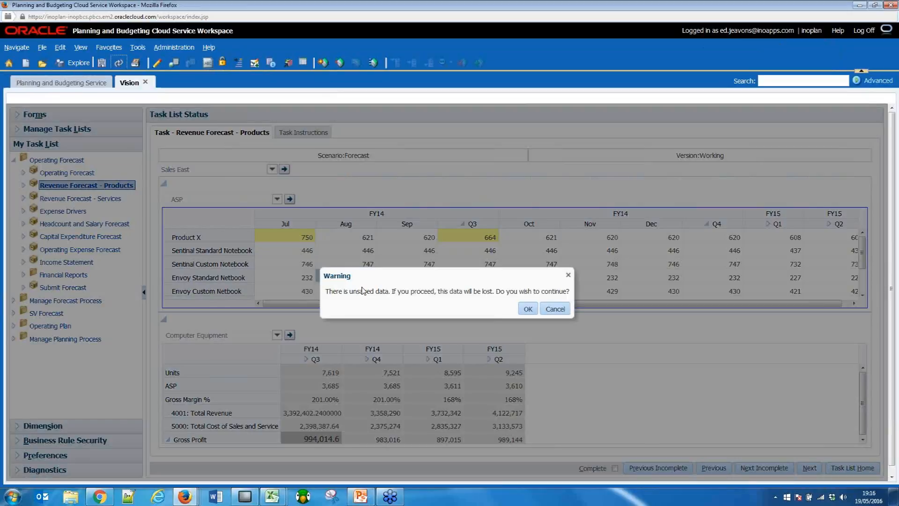
click(527, 309)
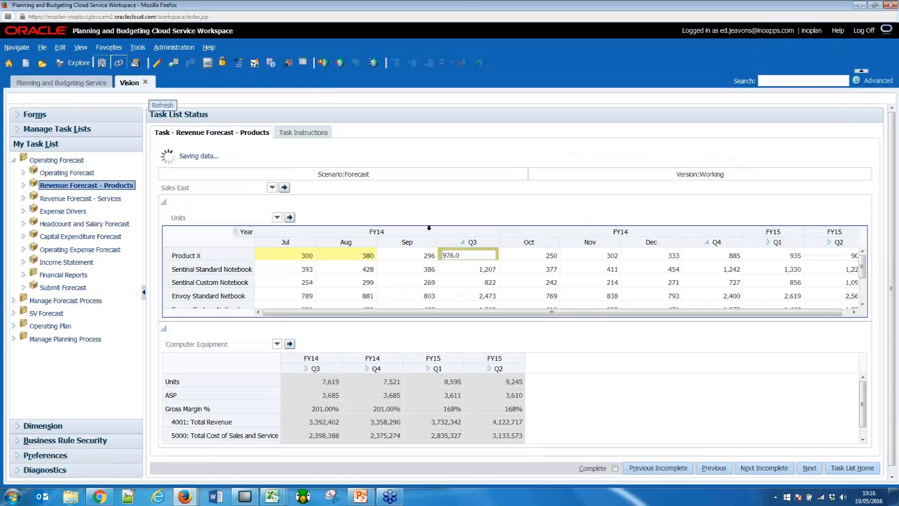
Save Product X's units of 300 for July and 380 for August FY14 and close the save message.
mouse_move(369, 197)
mouse_down()
mouse_move(443, 197)
mouse_move(445, 211)
mouse_move(370, 209)
mouse_up()
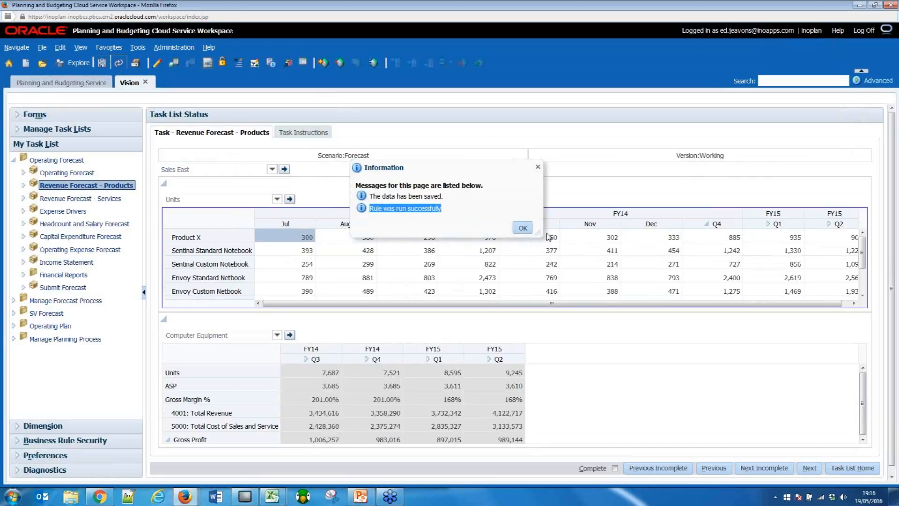
click(523, 228)
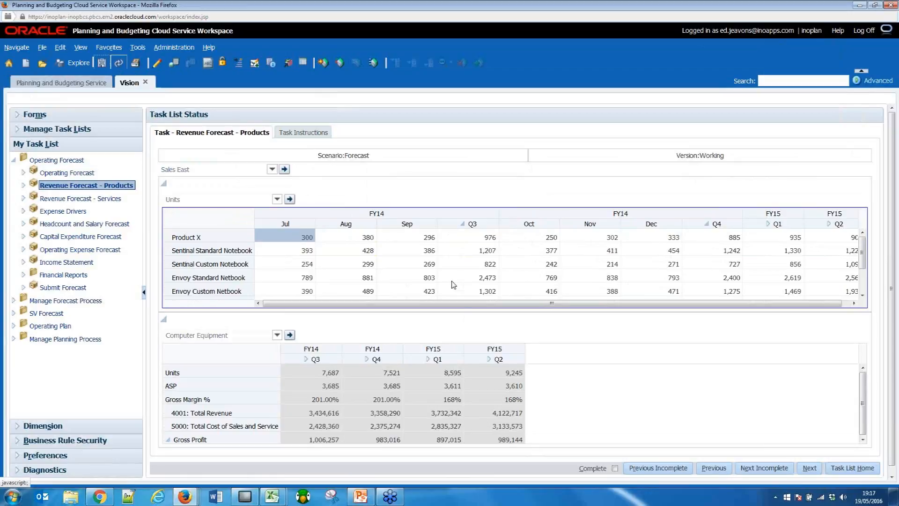
Set Product X's FY14 Q3 units to 1200, save the form and dismiss the save message.
click(361, 240)
click(391, 240)
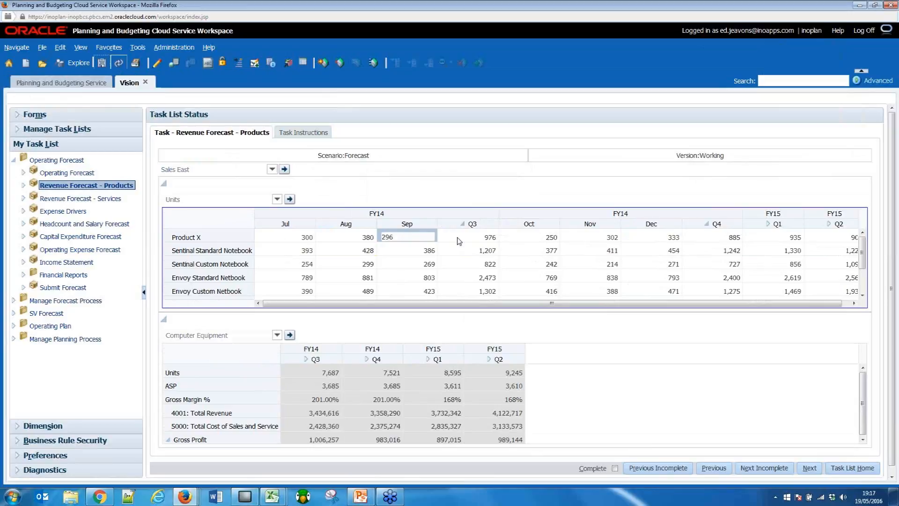
click(459, 241)
text(1200)
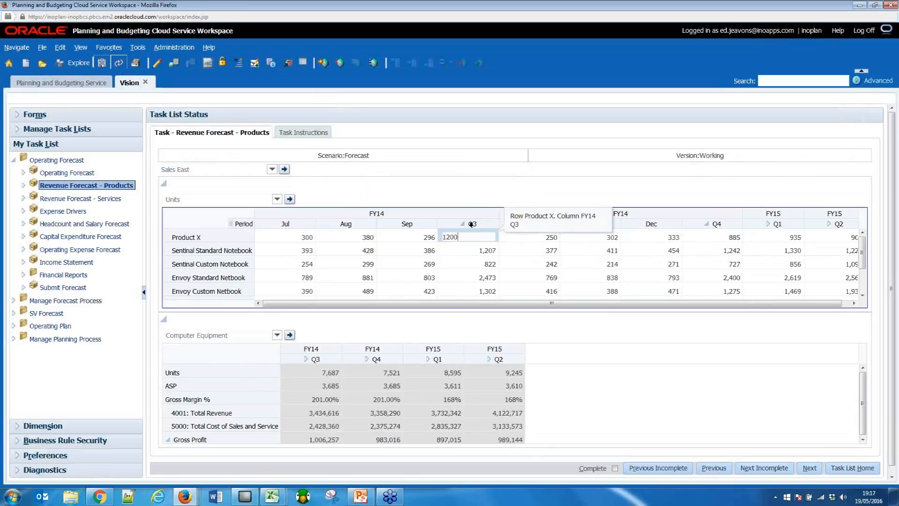
key(Return)
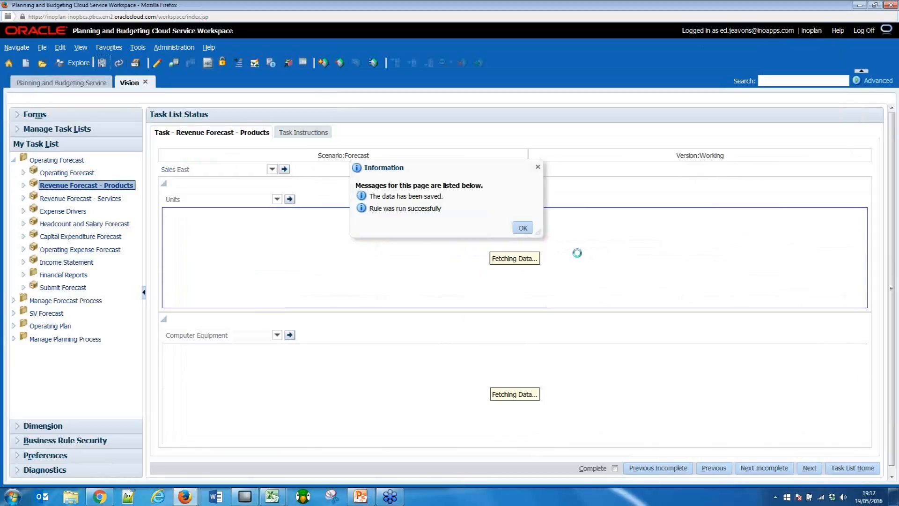
click(523, 228)
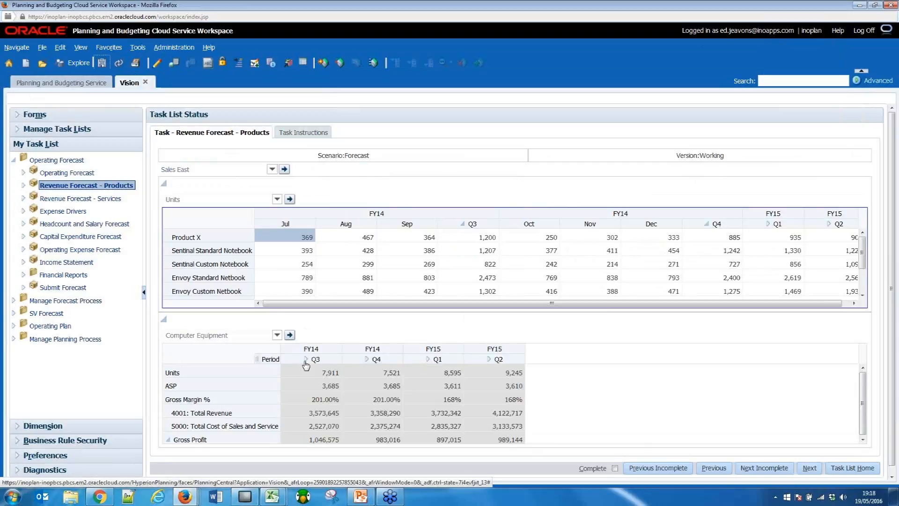
Examine the recalculated Gross Profit and Units rows for Computer Equipment and the monthly units of Product X.
click(220, 439)
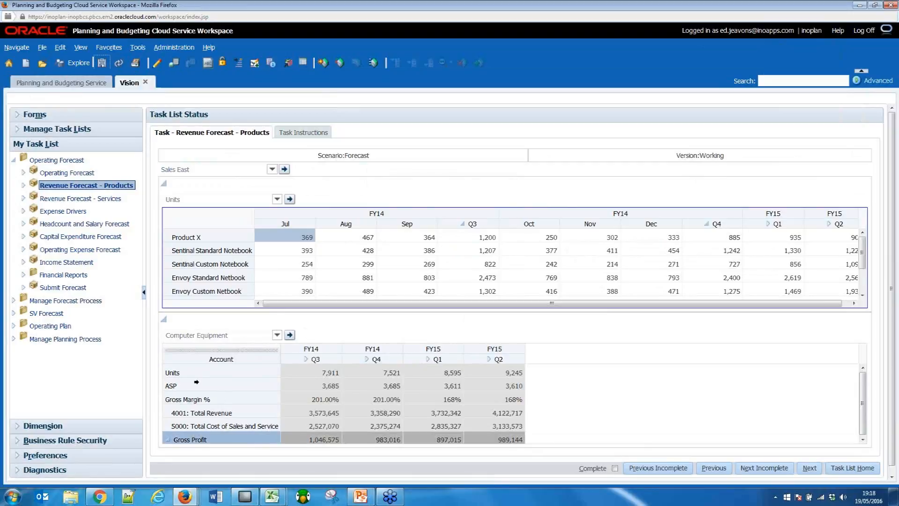
click(195, 377)
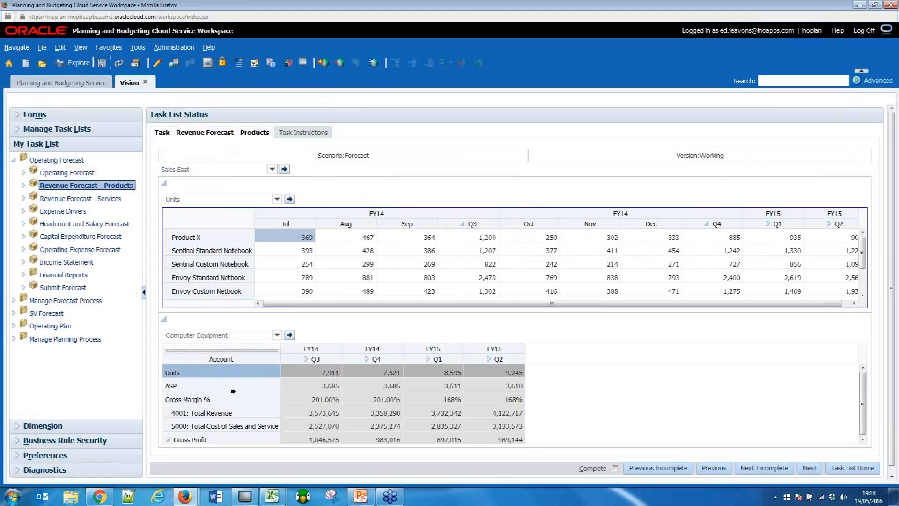
click(203, 237)
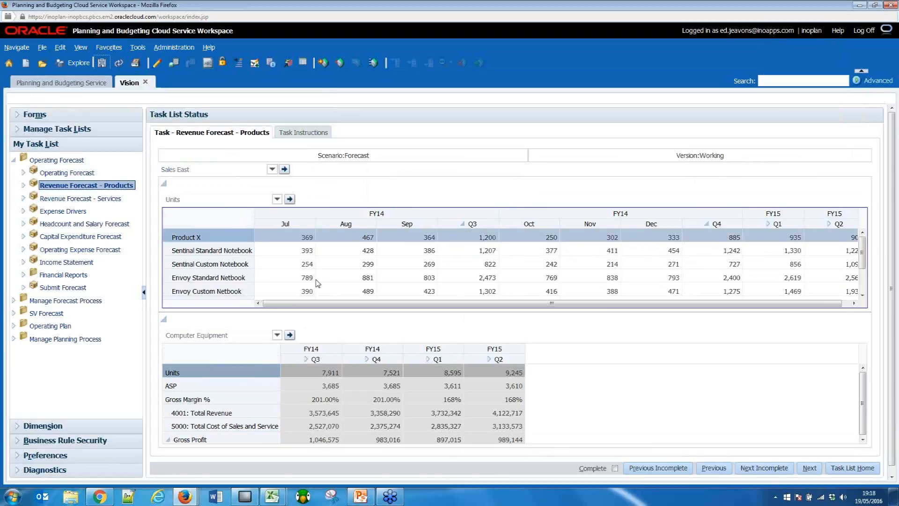
Open the Revenue Forecast - Services task and highlight the Computer Equipment block and the 4120: Support row.
click(73, 199)
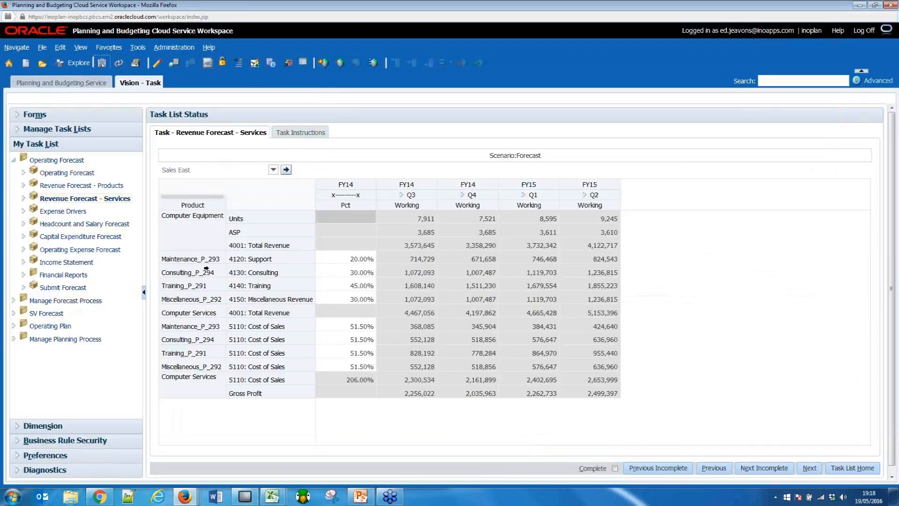
click(193, 232)
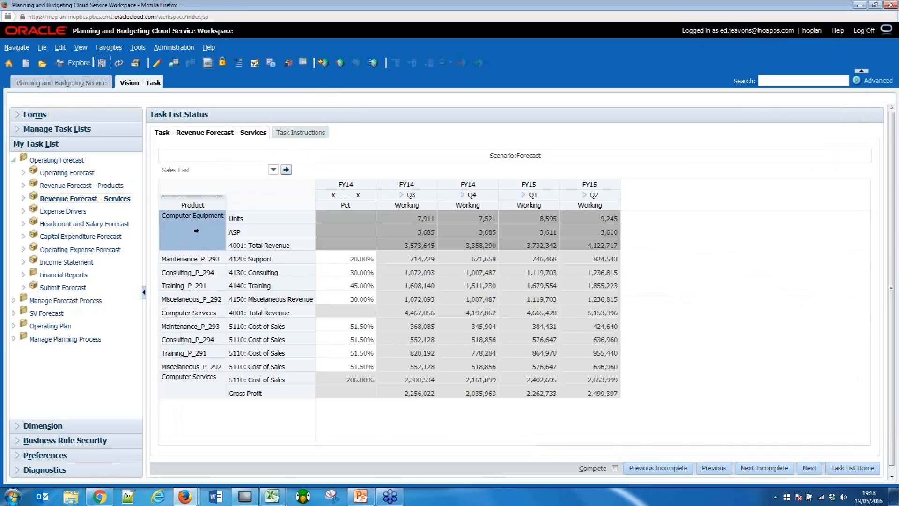
click(169, 258)
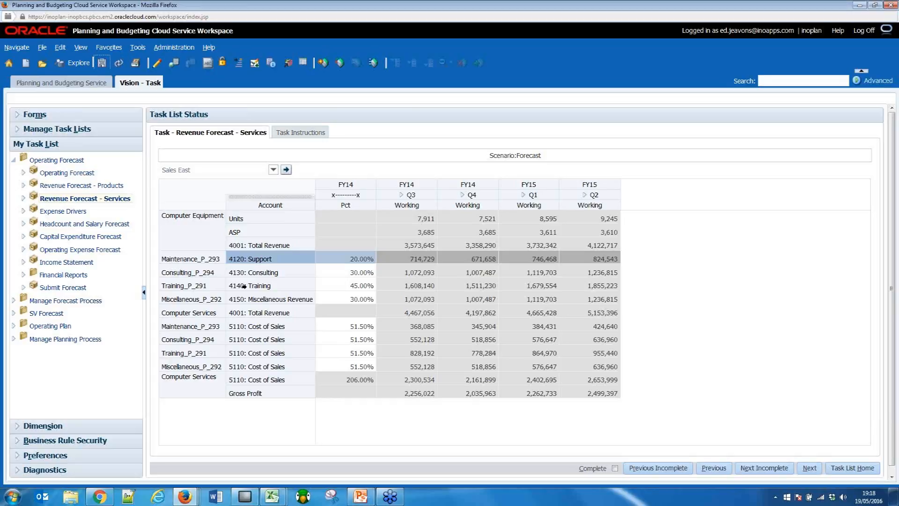
Set the FY14 percentage for 4120: Support of Maintenance_P_293 to 15%, save the form and close the save message.
click(330, 258)
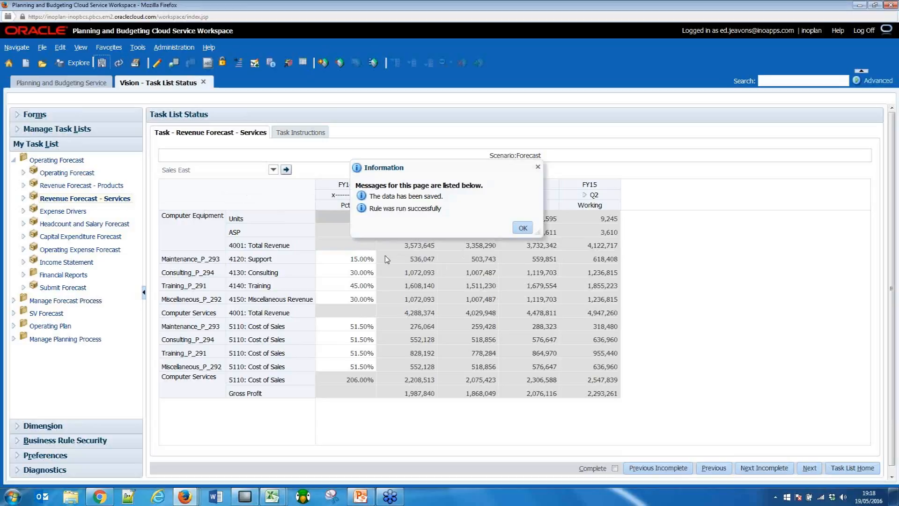
drag(369, 208, 441, 209)
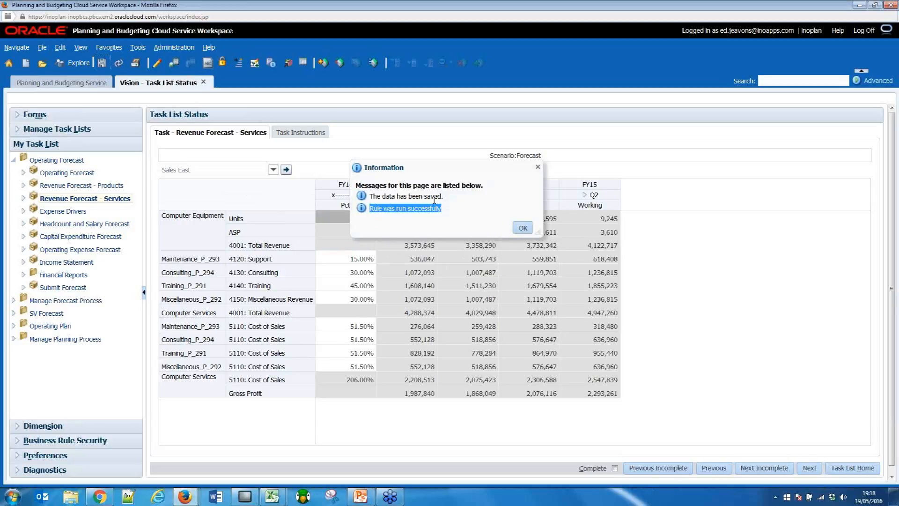
click(522, 229)
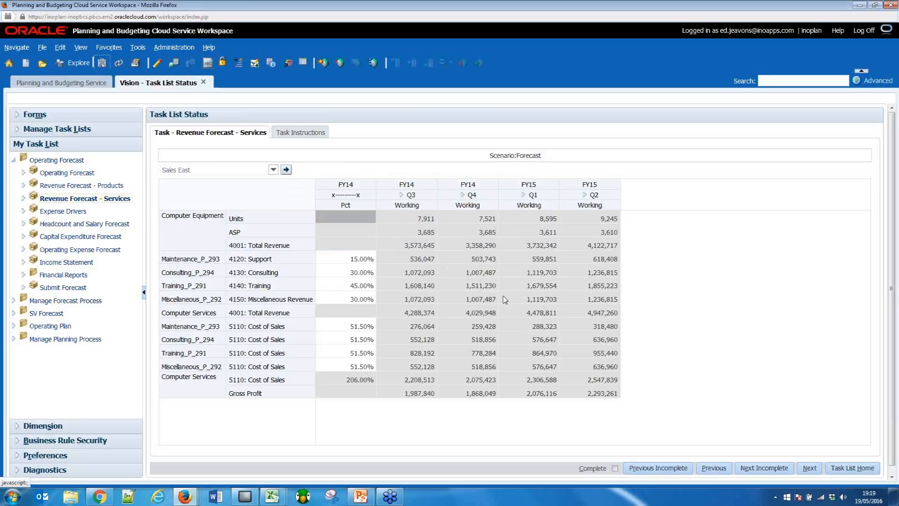
Expand FY14 Q3 into months and check the July, August and September amounts of the 4120: Support row.
click(402, 196)
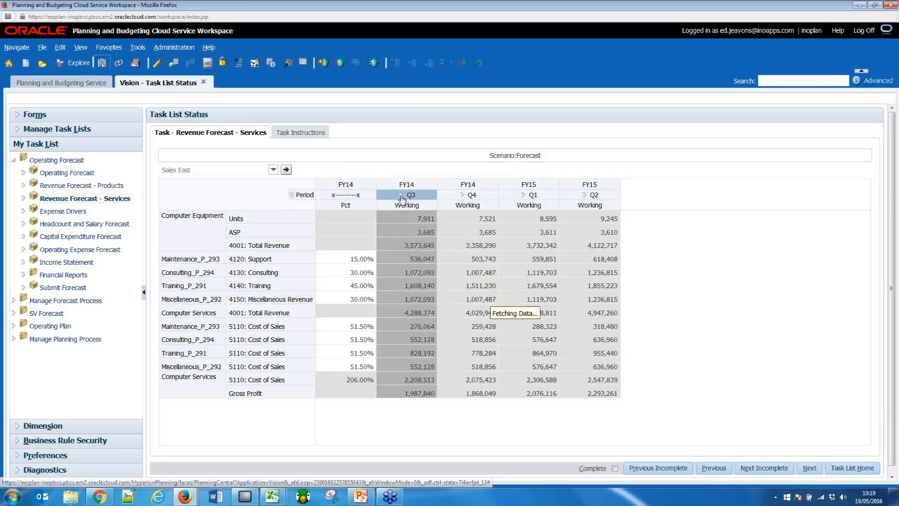
click(402, 260)
click(469, 260)
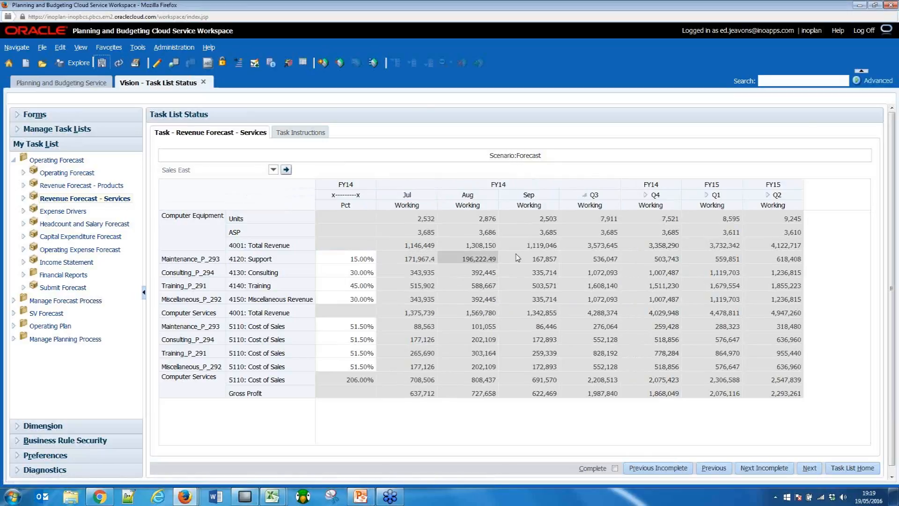
click(519, 259)
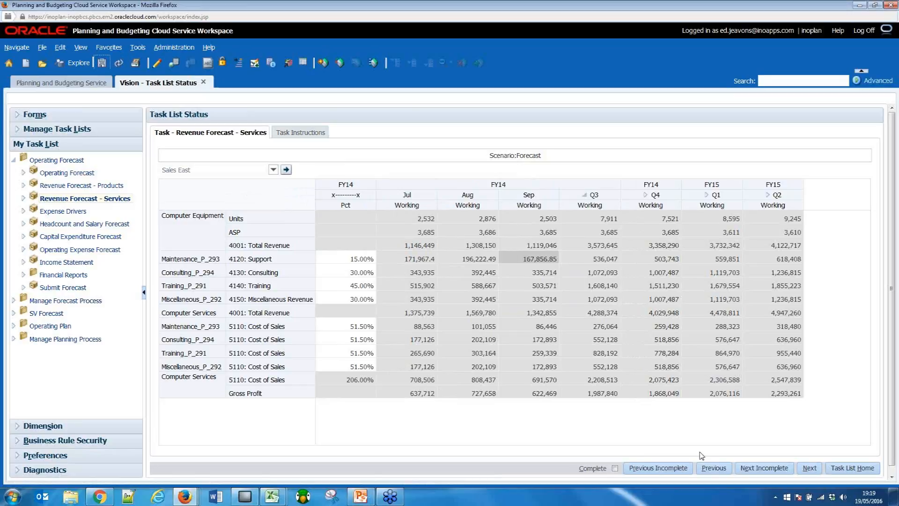
Mark the Revenue Forecast - Services task as complete and open the Expense Drivers task.
click(615, 468)
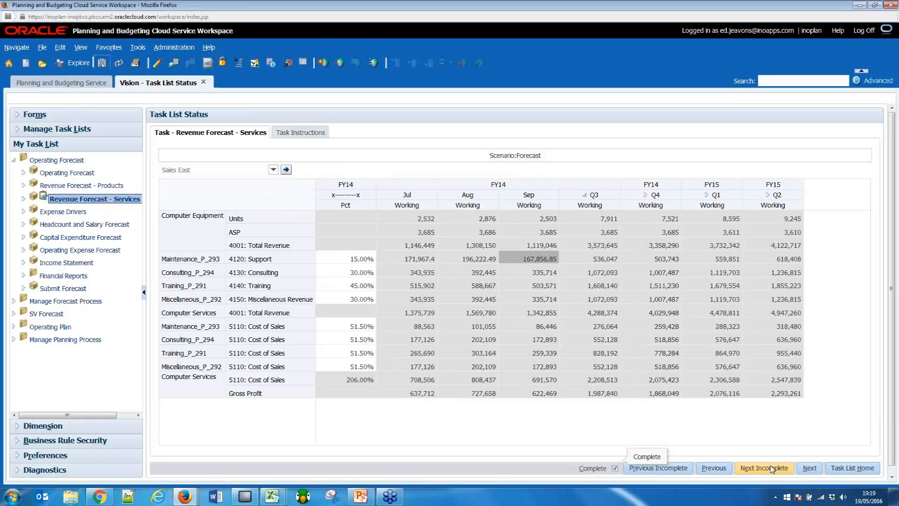
click(70, 213)
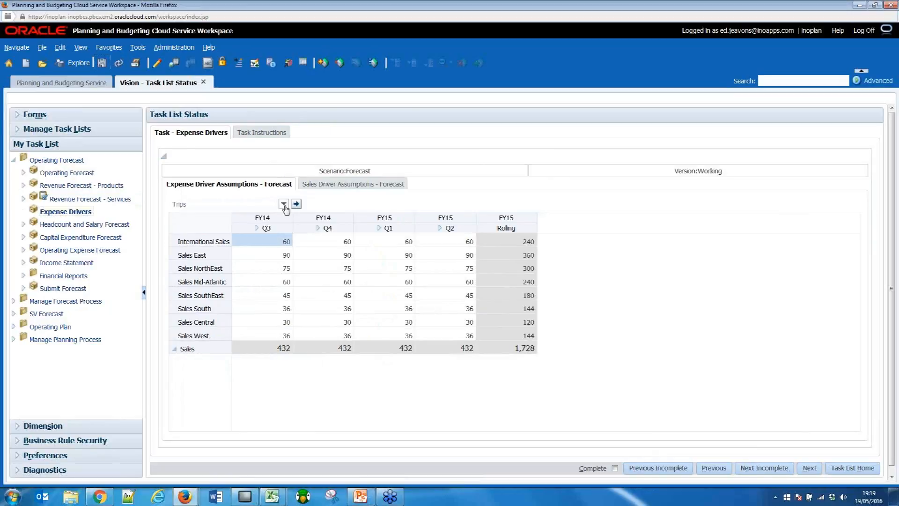
Switch the Expense Driver Assumptions - Forecast form to the Square Feet member.
click(284, 205)
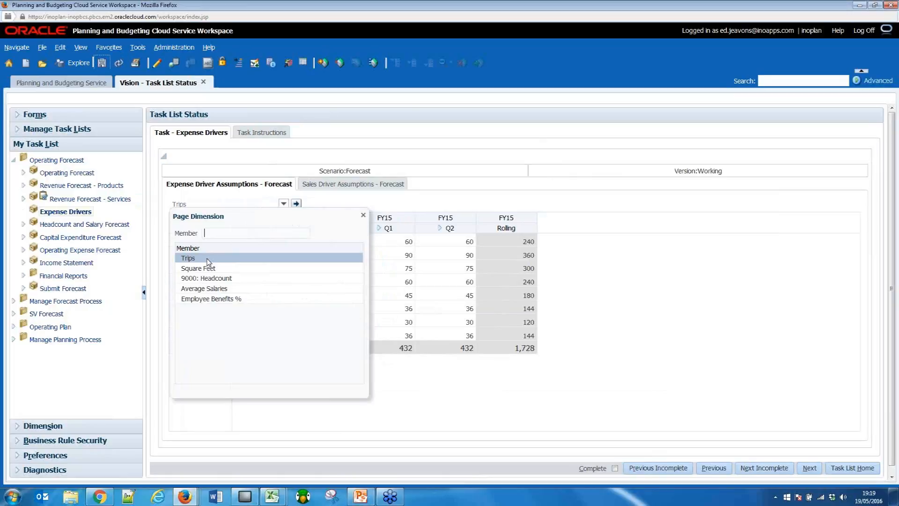
click(206, 267)
key(Return)
Set Sales SouthEast's square feet to 4000 for both FY14 Q3 and FY14 Q4, and save the form.
click(266, 295)
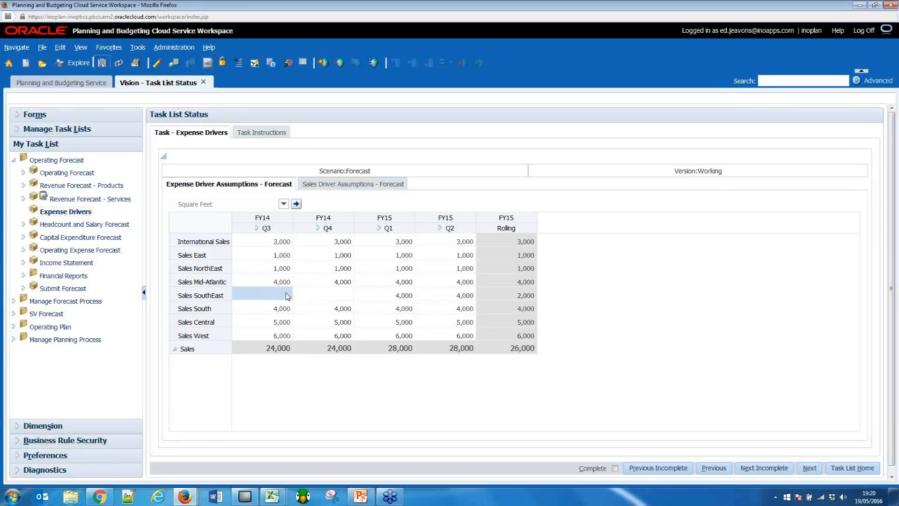
click(285, 296)
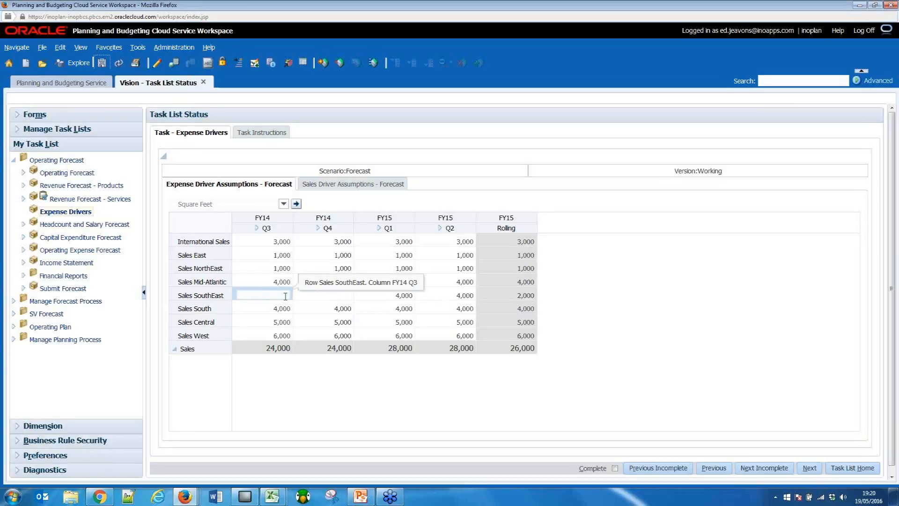
text(4000)
key(Tab)
text(4000)
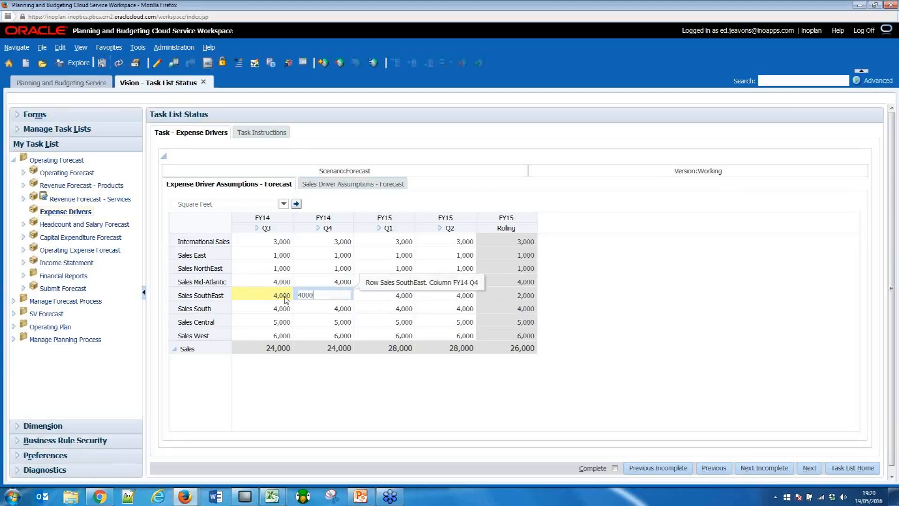
click(331, 361)
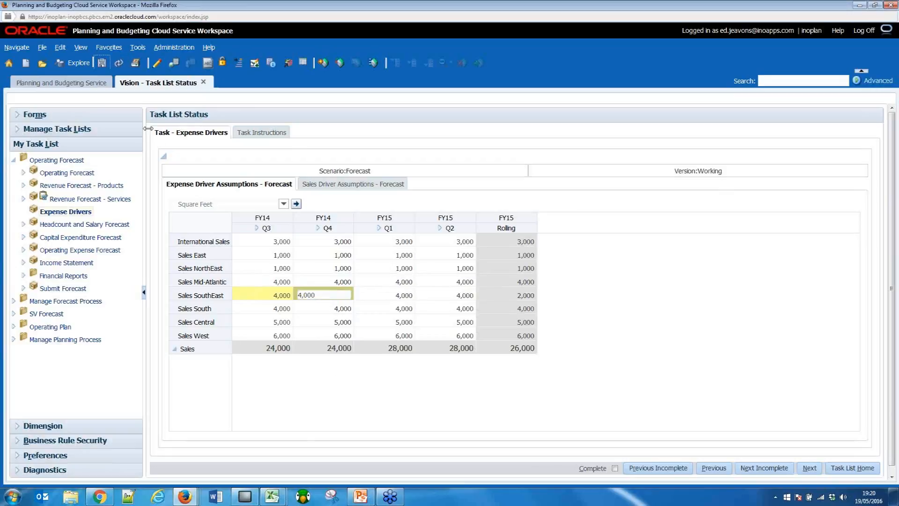
click(104, 65)
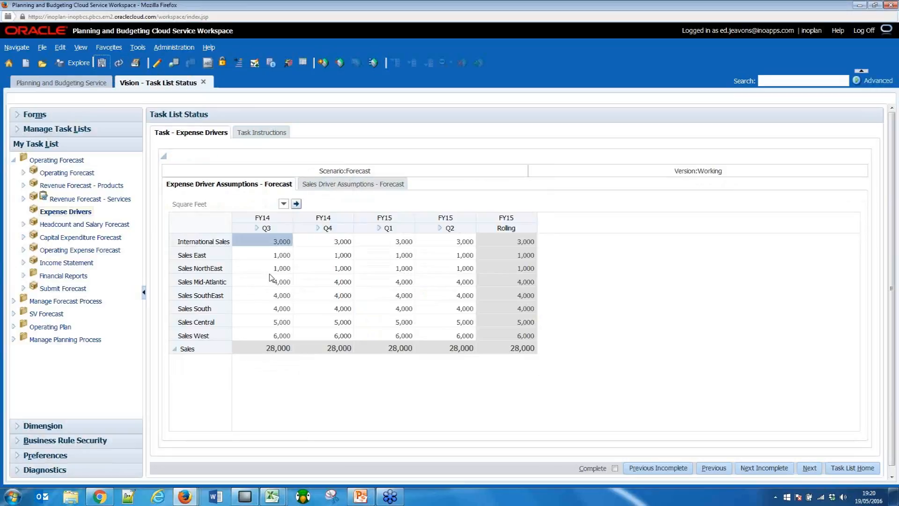
Expand FY14 Q3 into months and add the comment "Commentary" to the International Sales July square feet cell.
click(271, 283)
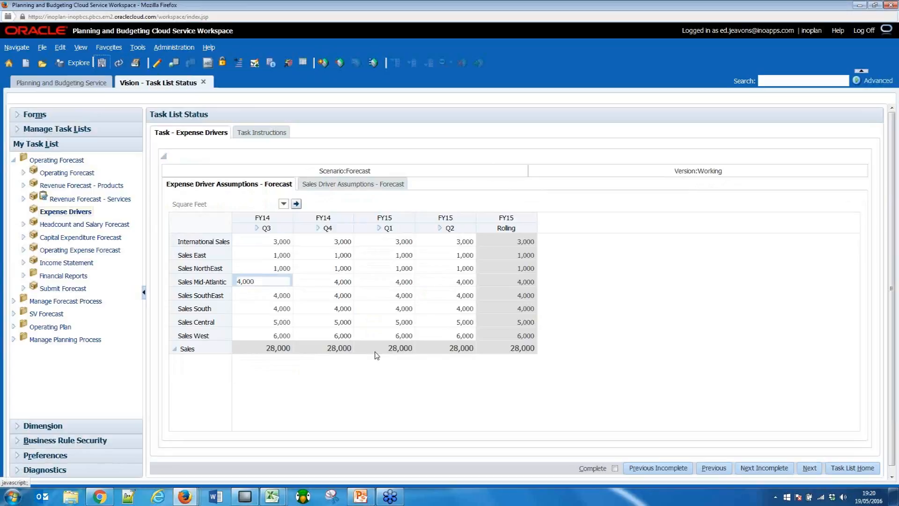
click(257, 228)
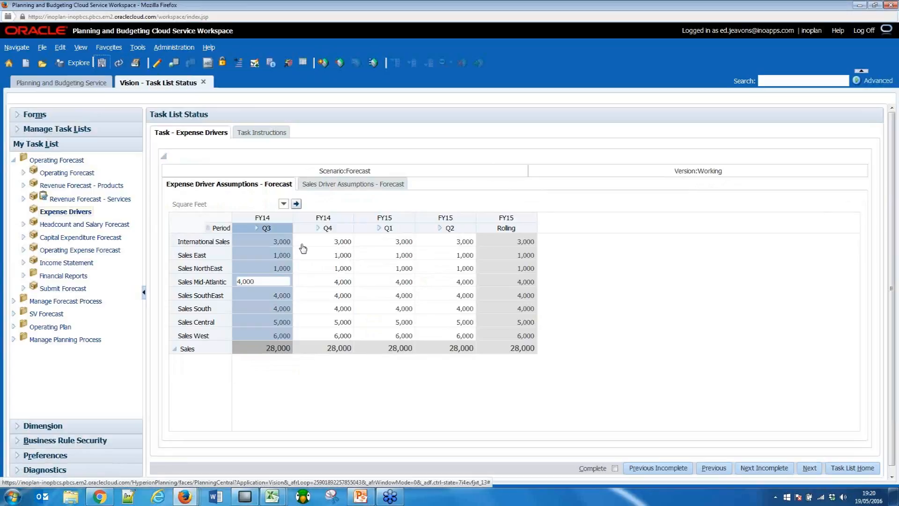
click(280, 242)
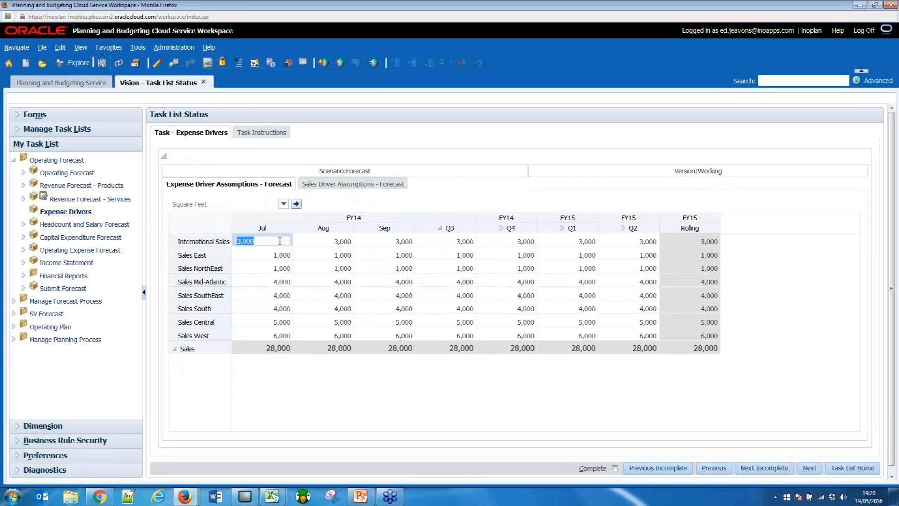
right_click(242, 241)
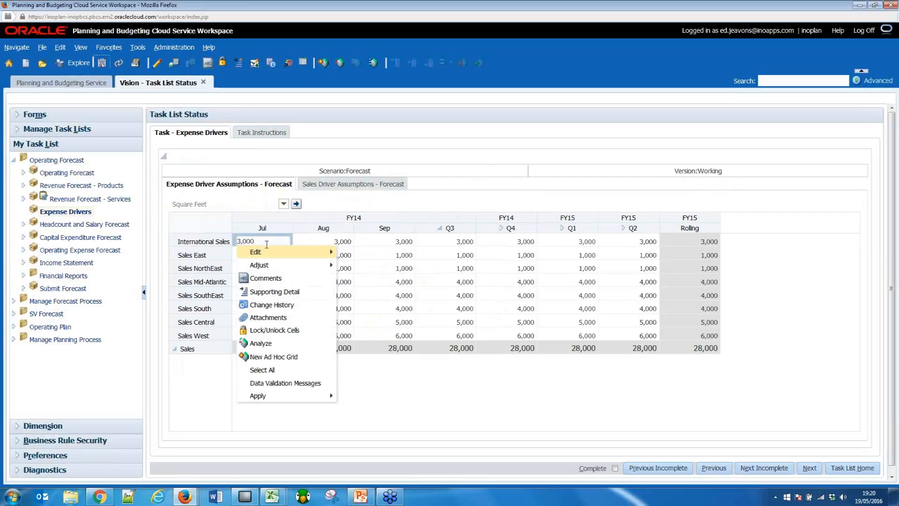
click(289, 278)
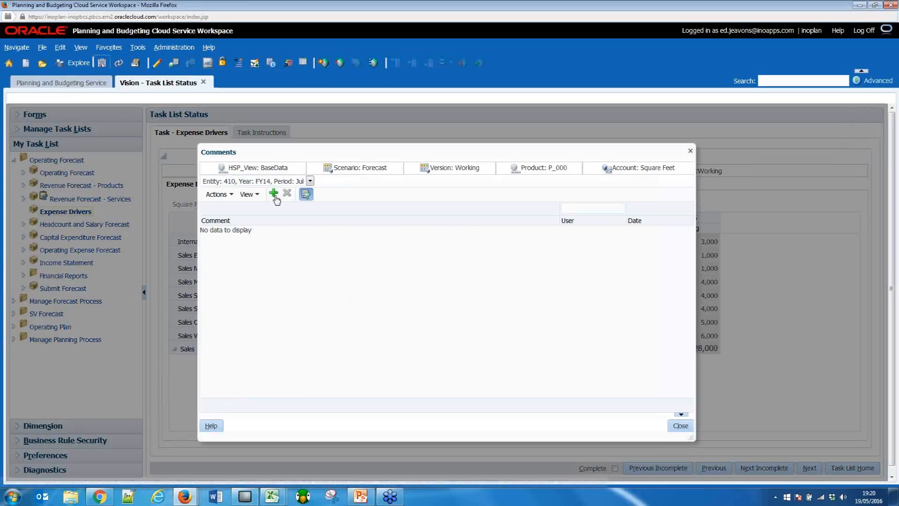
click(274, 194)
click(649, 409)
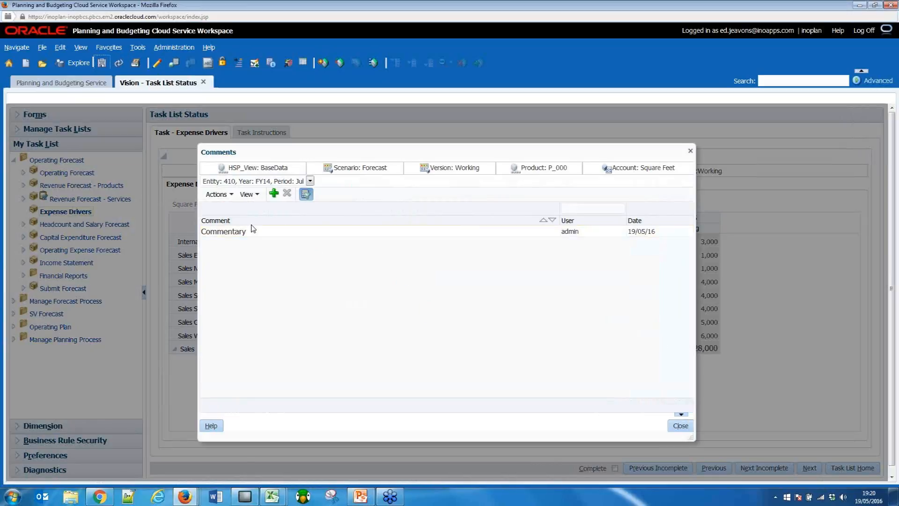
click(284, 234)
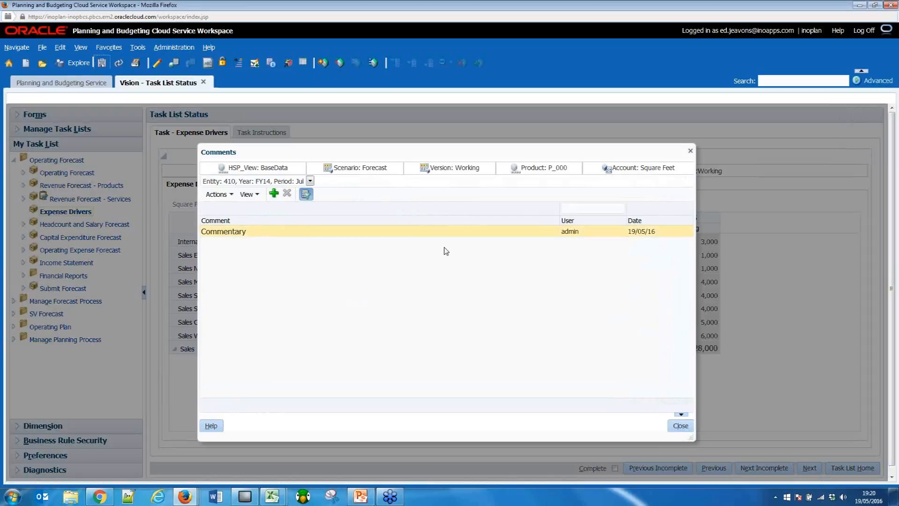
click(586, 233)
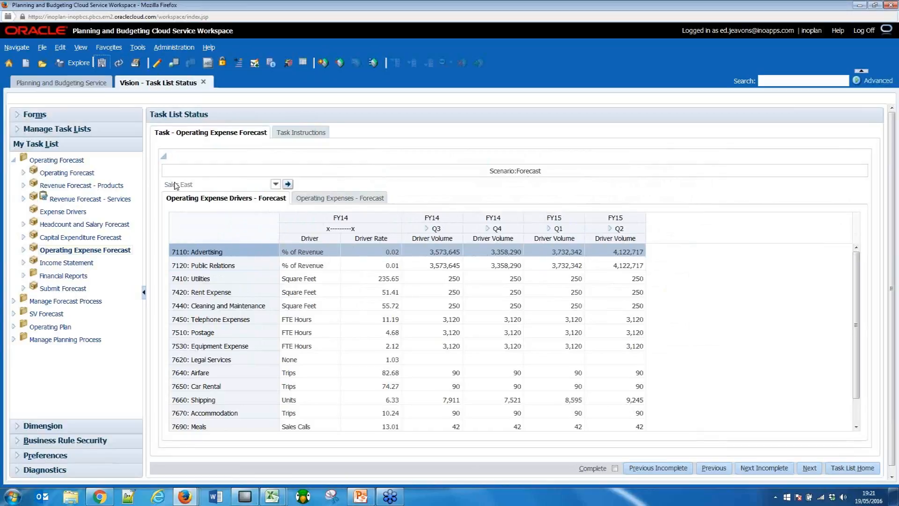
Review the driver choices for 7440: Cleaning and Maintenance and 7450: Telephone Expenses, and check the Telephone Expenses amount for FY14 Q3.
click(303, 308)
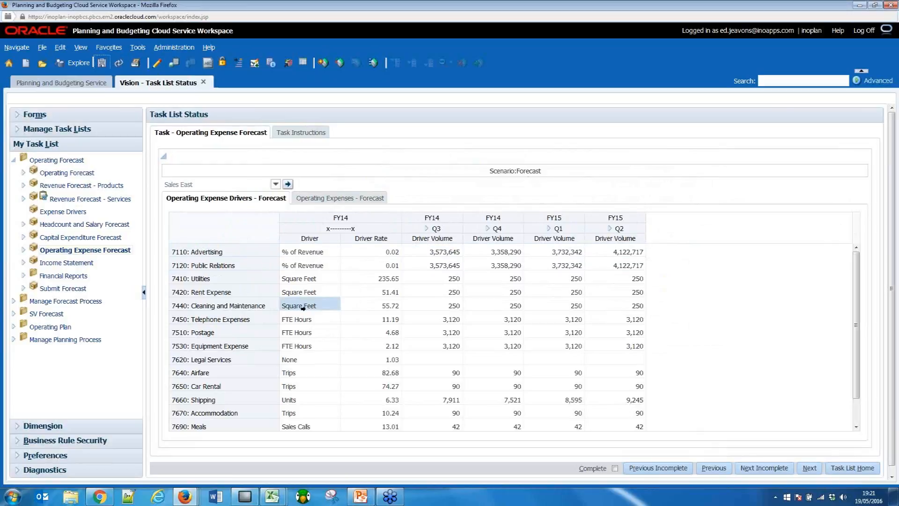
click(330, 308)
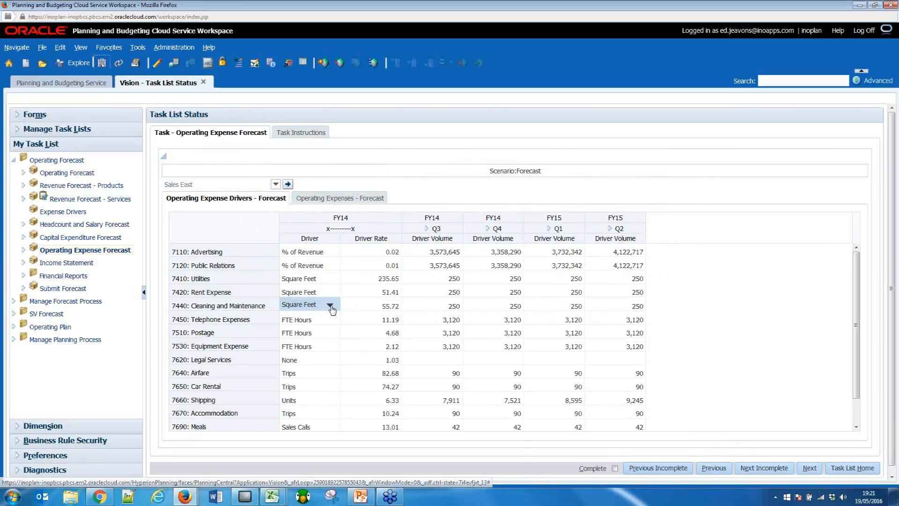
click(330, 306)
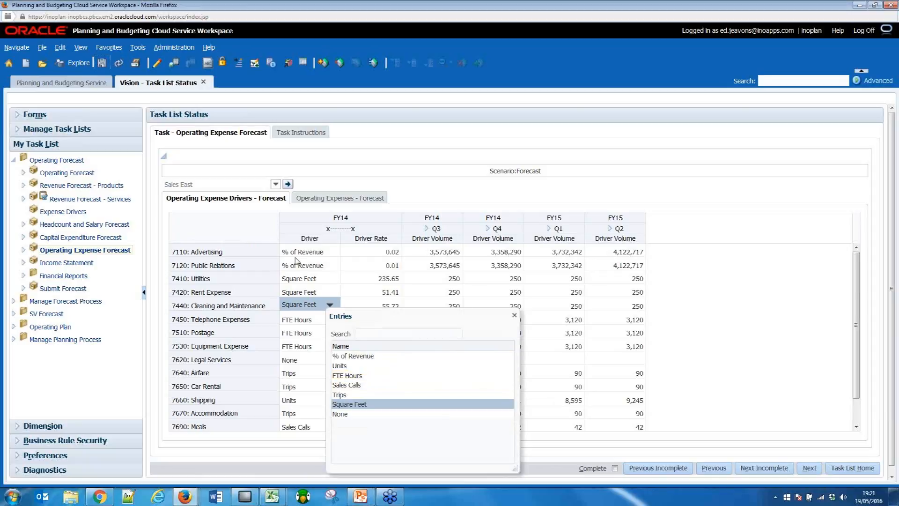
click(305, 322)
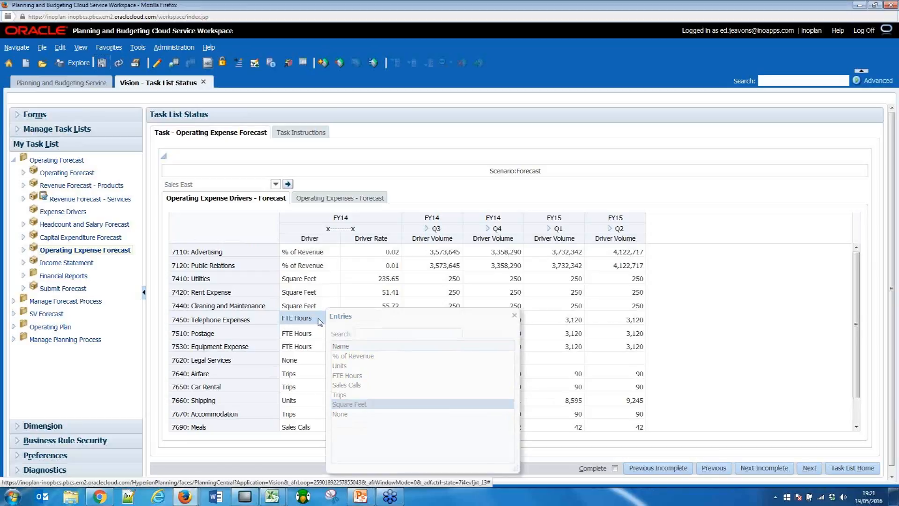
click(514, 315)
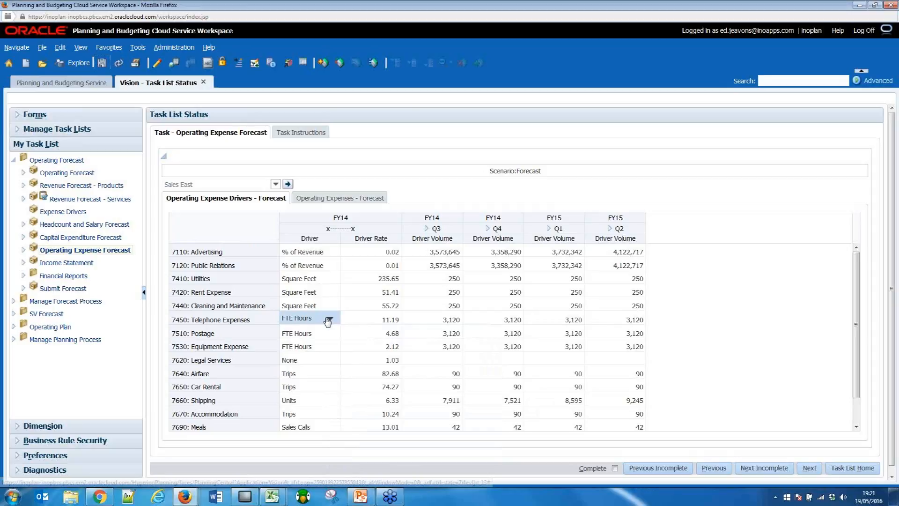
click(329, 321)
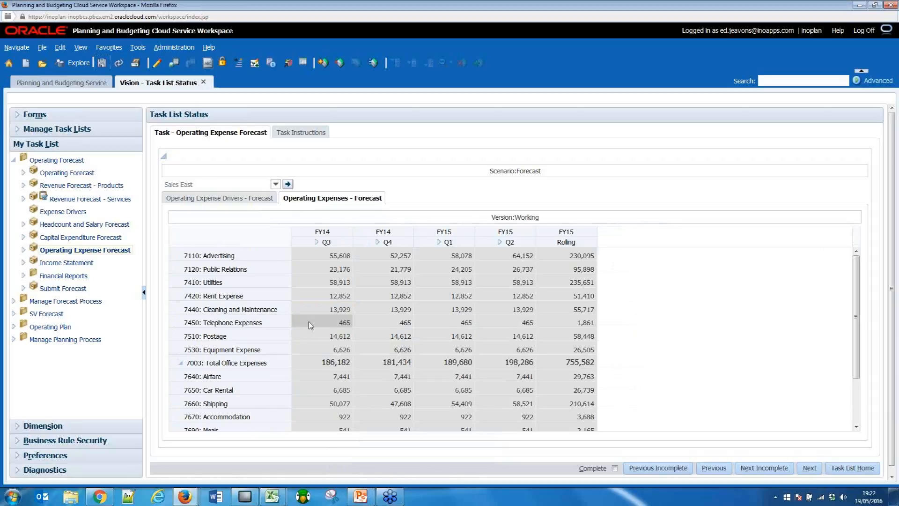
click(309, 325)
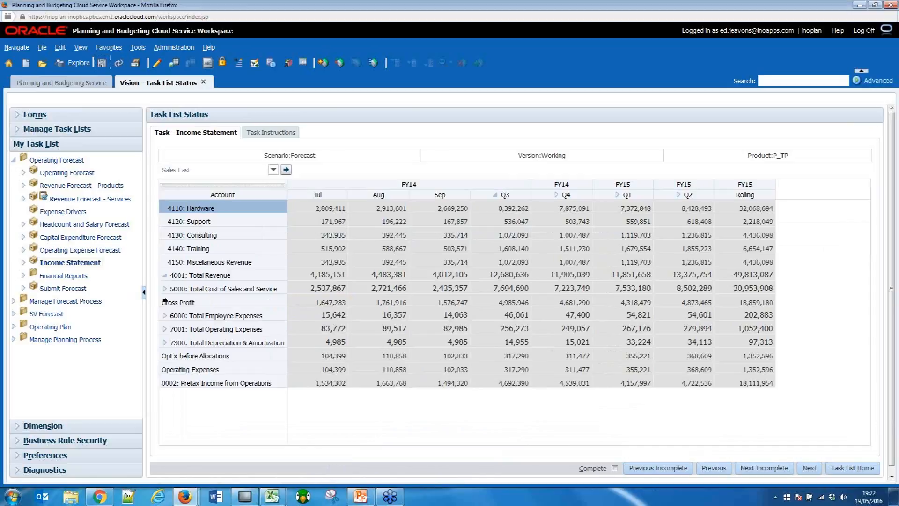
Expand the cost of sales, employee, operating, office and depreciation totals in the Income Statement and review the accounts down to pretax income.
click(165, 289)
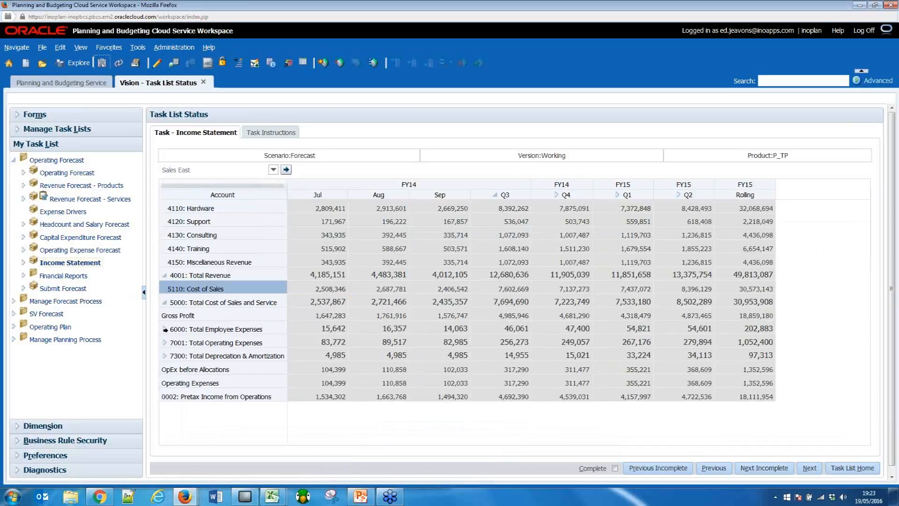
click(166, 331)
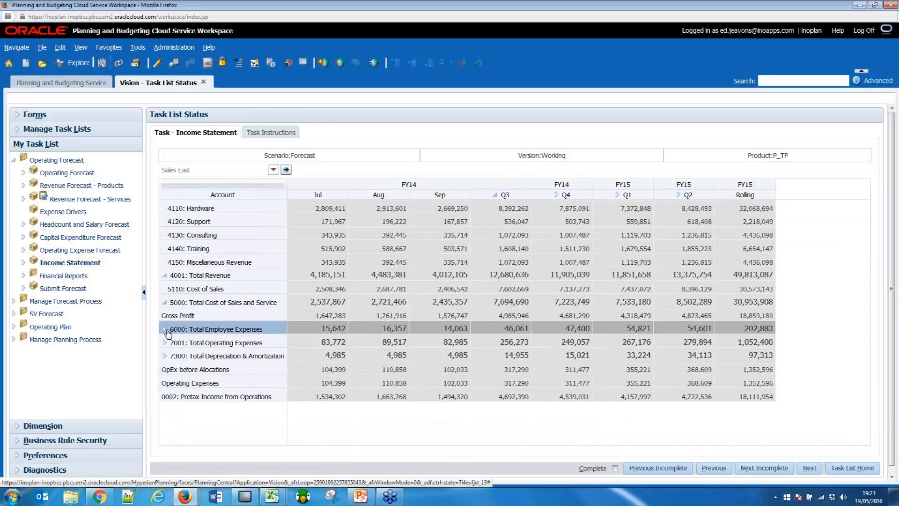
click(165, 329)
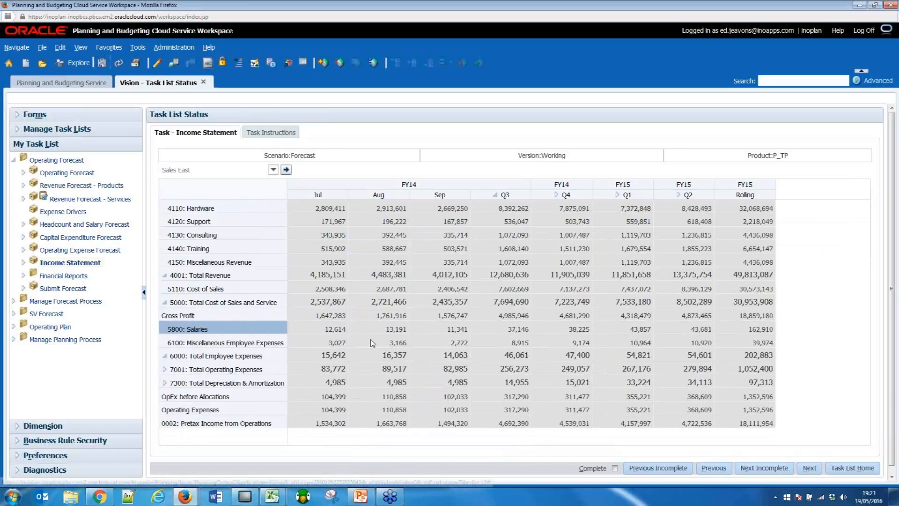
click(165, 369)
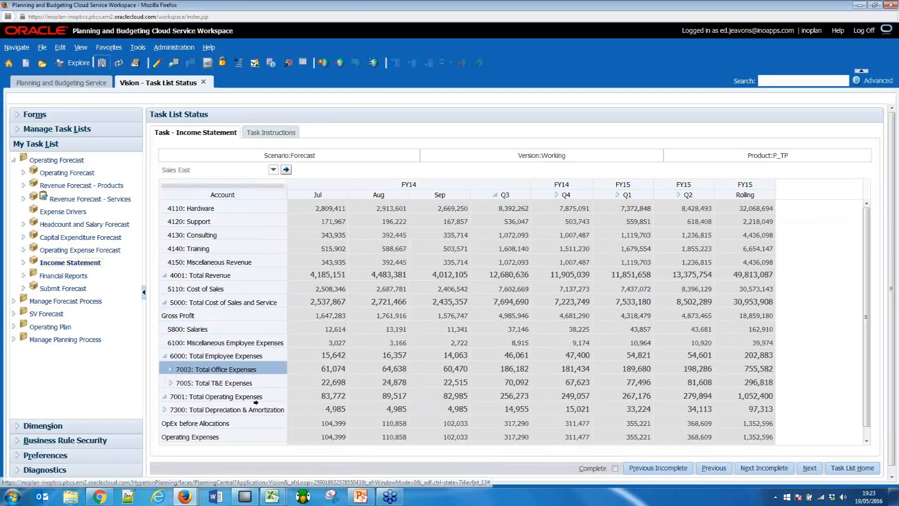
scroll(336, 317, down, 1)
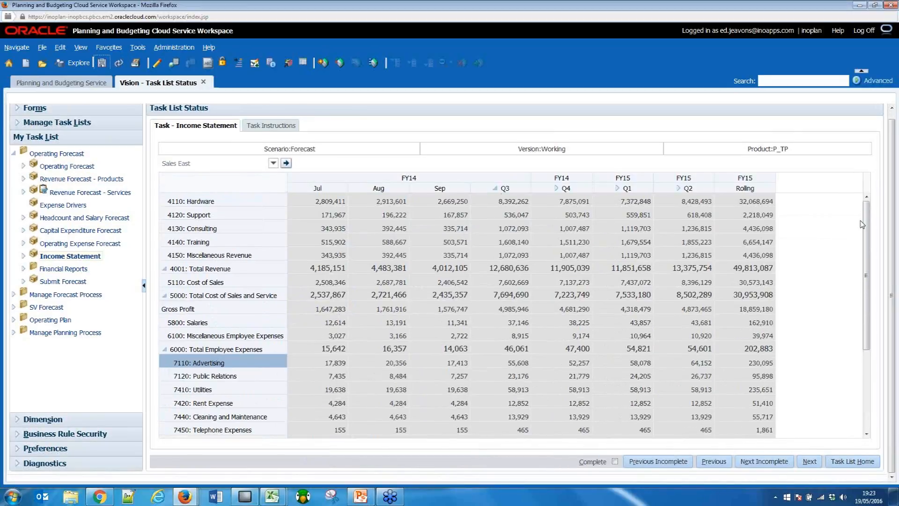
scroll(323, 406, down, 3)
click(164, 393)
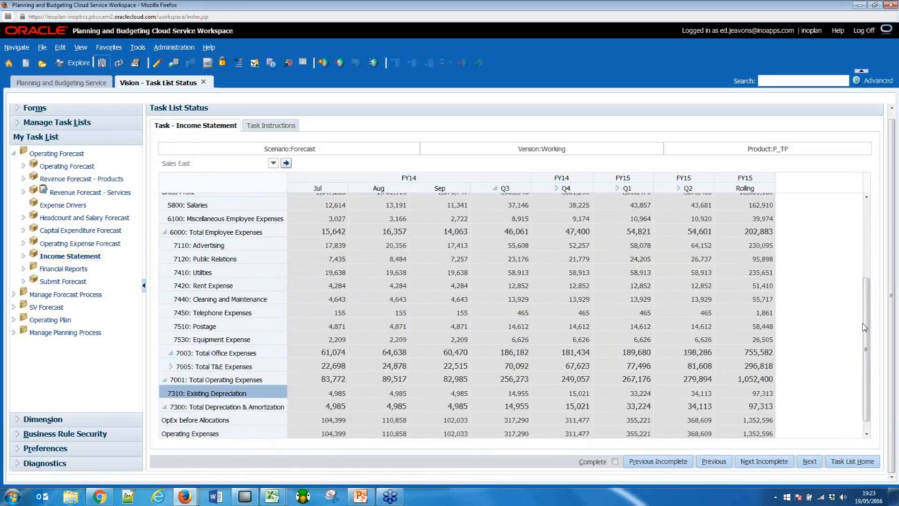
drag(864, 327, 867, 352)
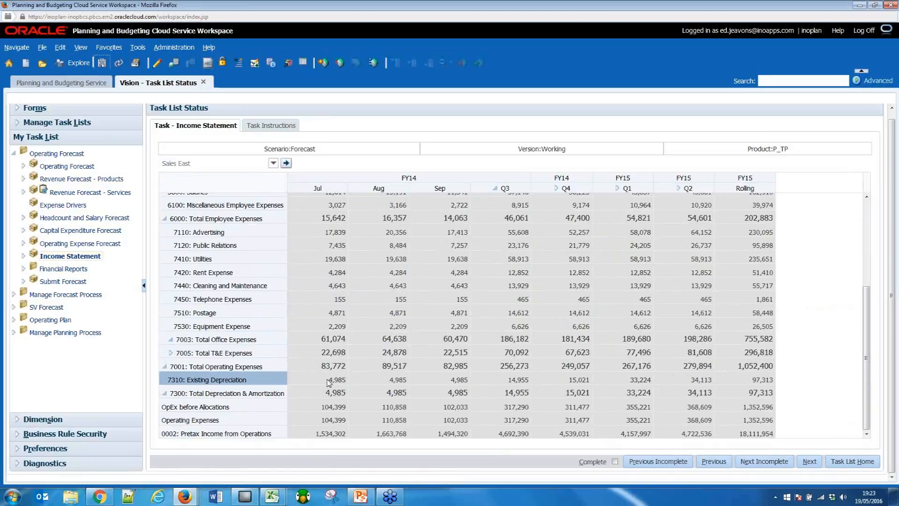
Open the Income Statement - Quarterly report from Financial Reports and view the whole page.
click(54, 268)
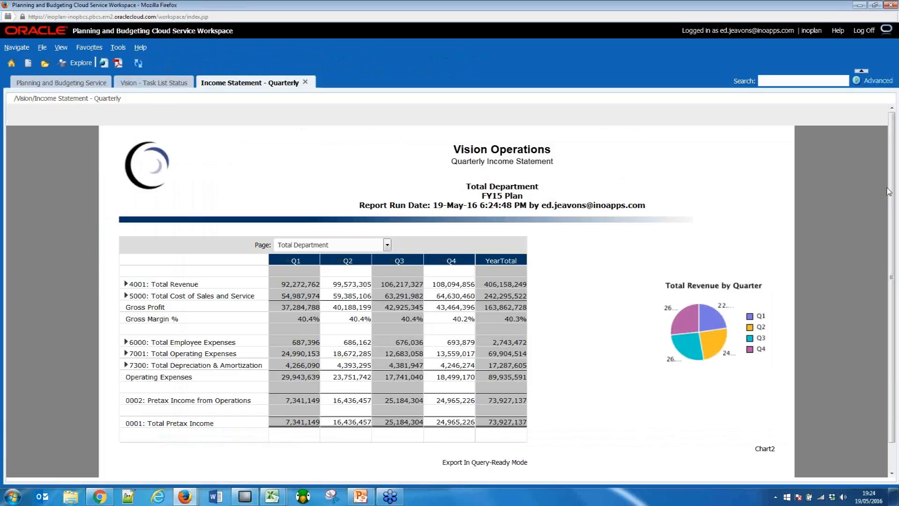
drag(890, 190, 889, 244)
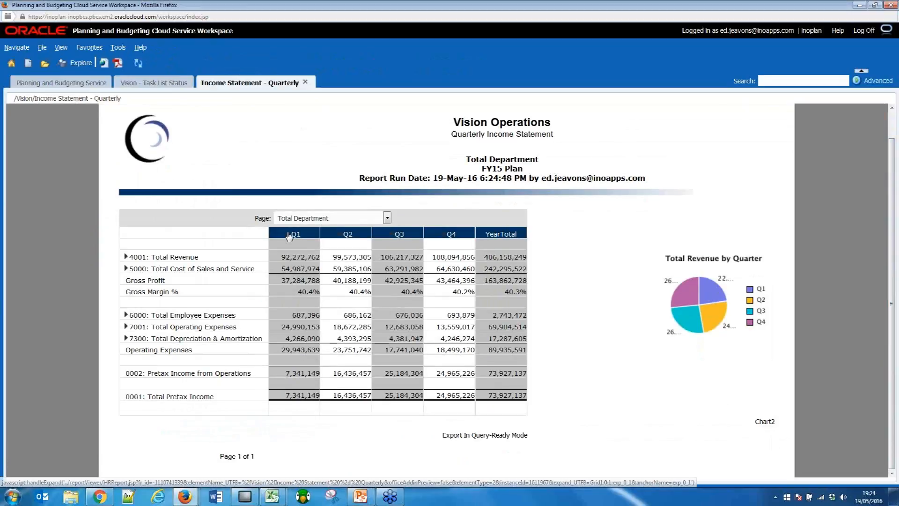
Expand Q1 into months in the quarterly income statement report, then collapse it back to quarters.
click(289, 236)
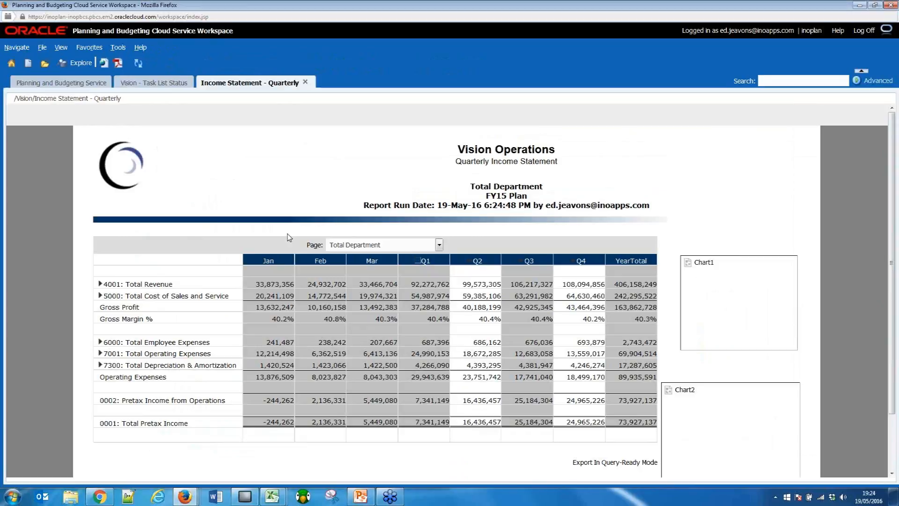
scroll(289, 237, down, 1)
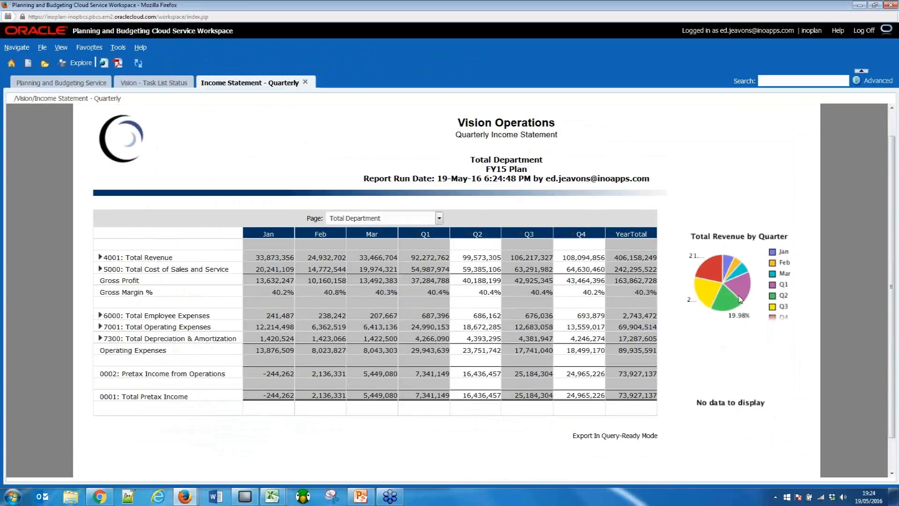
click(420, 238)
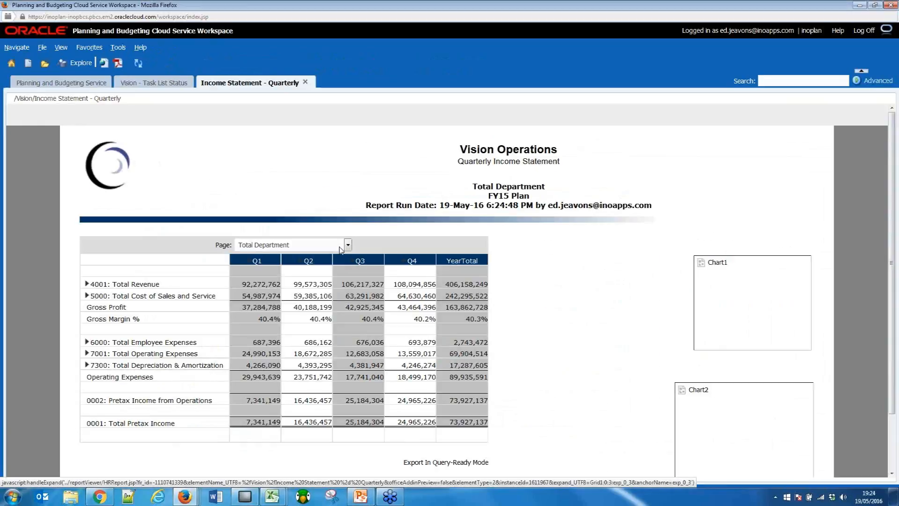
scroll(345, 249, down, 1)
Review the report's department choices, keep Total Department selected, and expand 4001: Total Revenue.
click(349, 219)
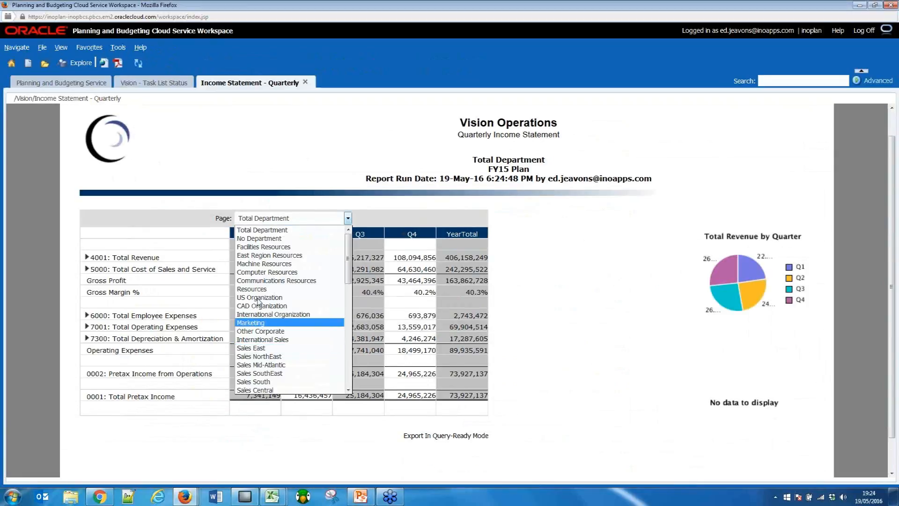
click(258, 234)
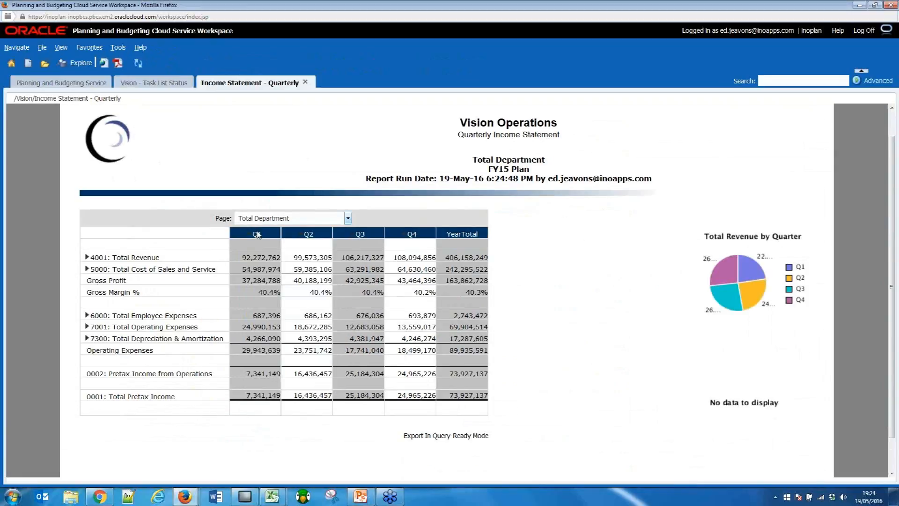
click(88, 258)
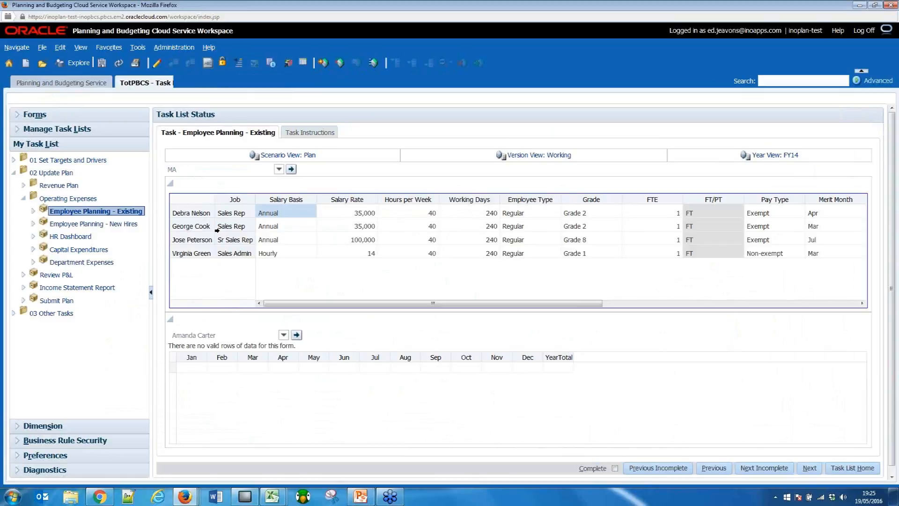
Examine the first employee's row and the salary rate, hours per week, employee type and grade columns in Employee Planning - Existing.
click(192, 211)
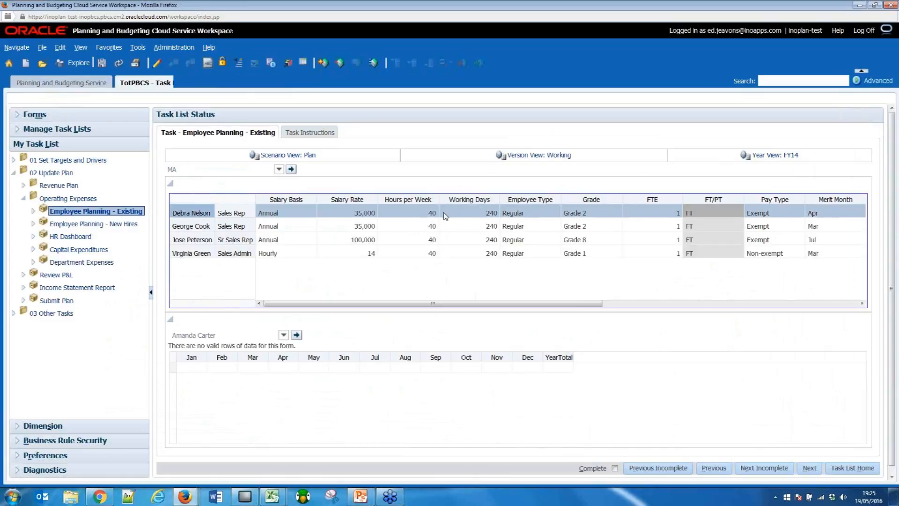
click(330, 196)
click(429, 195)
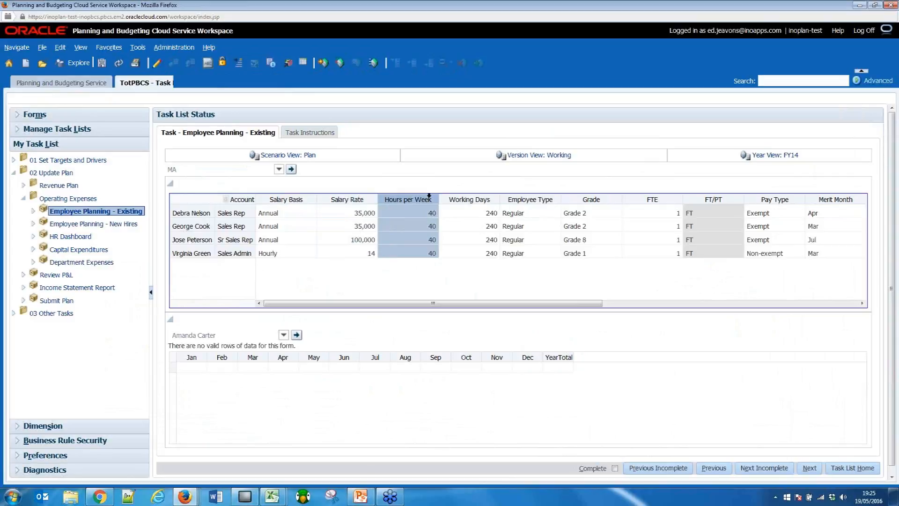
click(548, 199)
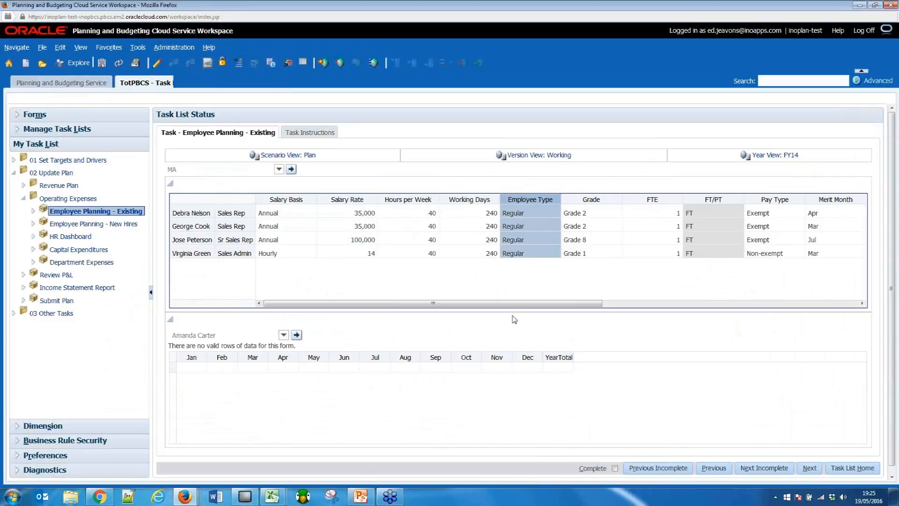
drag(526, 307, 487, 328)
click(595, 199)
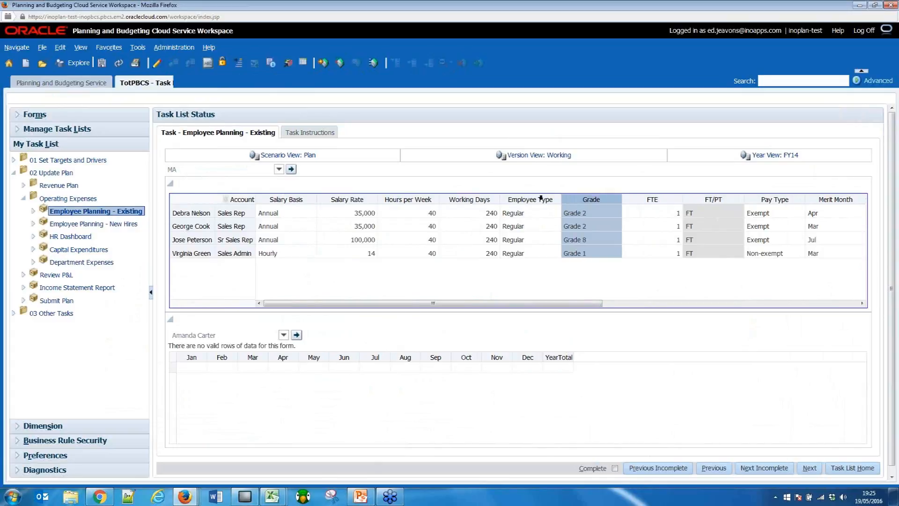
Start a Change Employee Status request for the first listed Sales Rep and set its action to Leave of Absence.
click(195, 213)
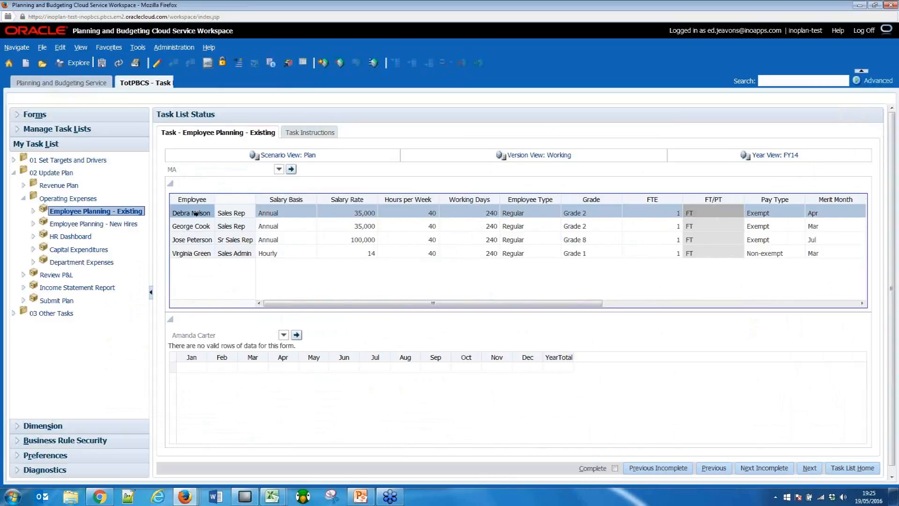
right_click(196, 213)
click(230, 231)
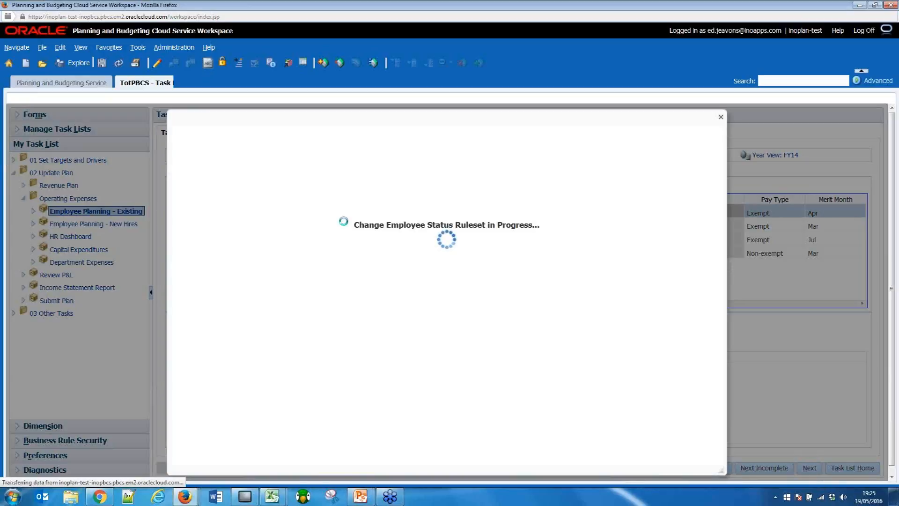
click(438, 171)
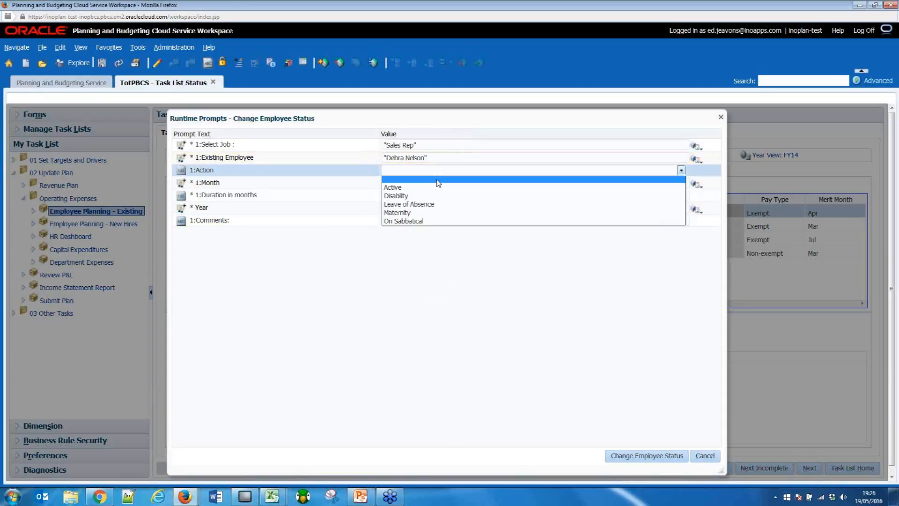
click(442, 204)
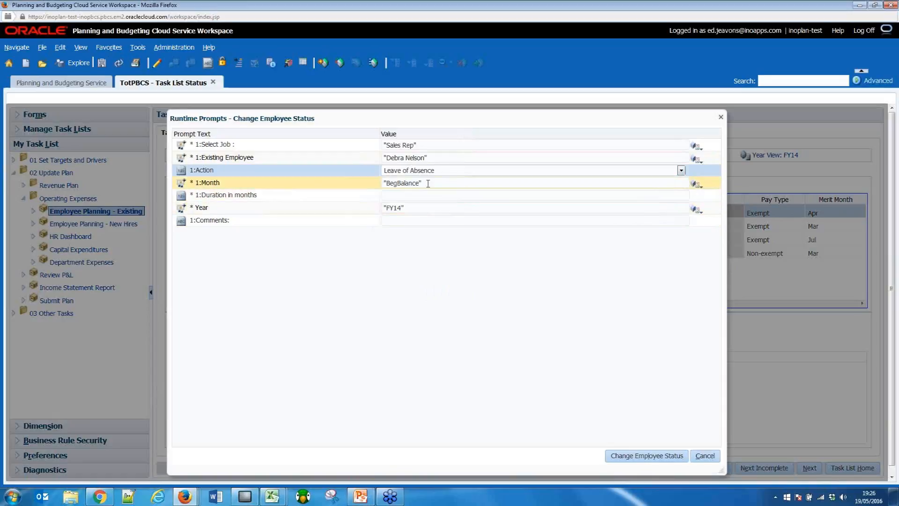
Set the leave's month to Jun and duration to 2 months, add the comment "Commentary", and run the employee status change.
click(424, 183)
text(Jun)
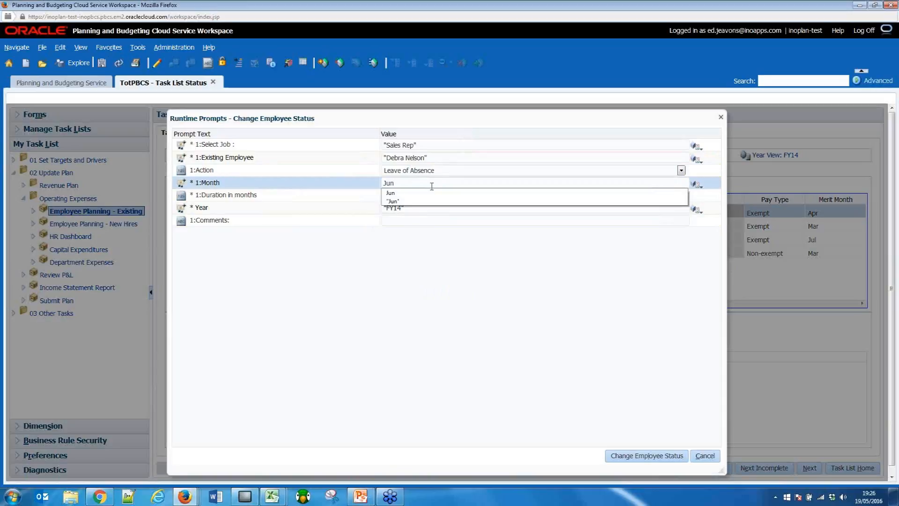
click(437, 195)
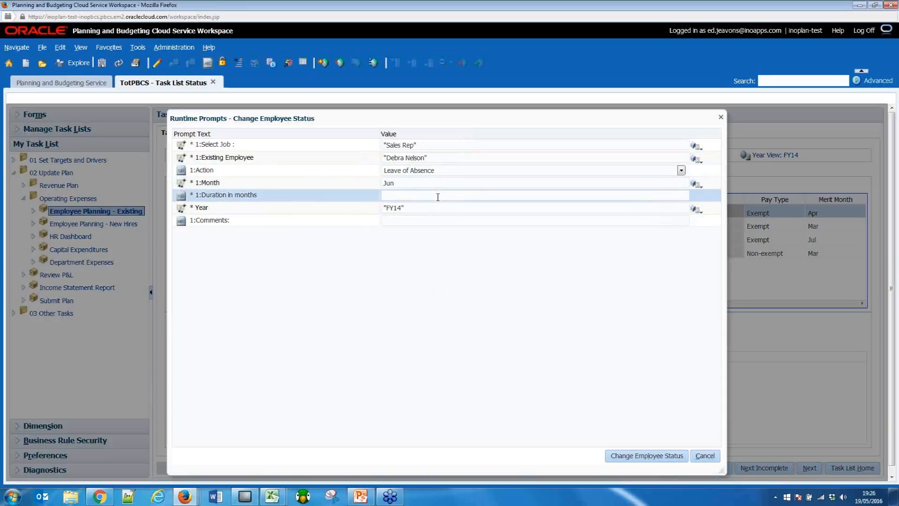
text(2)
click(428, 206)
click(412, 224)
text(Commentary)
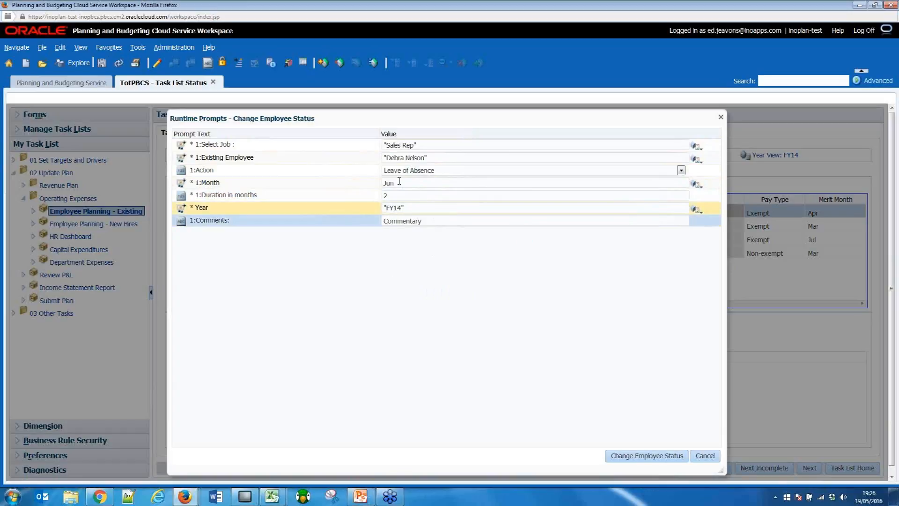
click(638, 457)
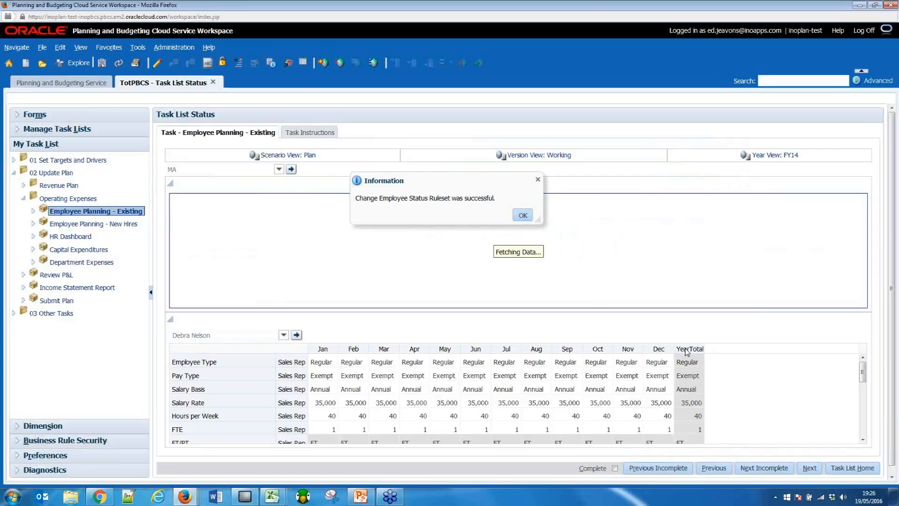
Collapse the employee list and examine the employee's June and July status, salary and health care costs in the monthly details.
click(170, 184)
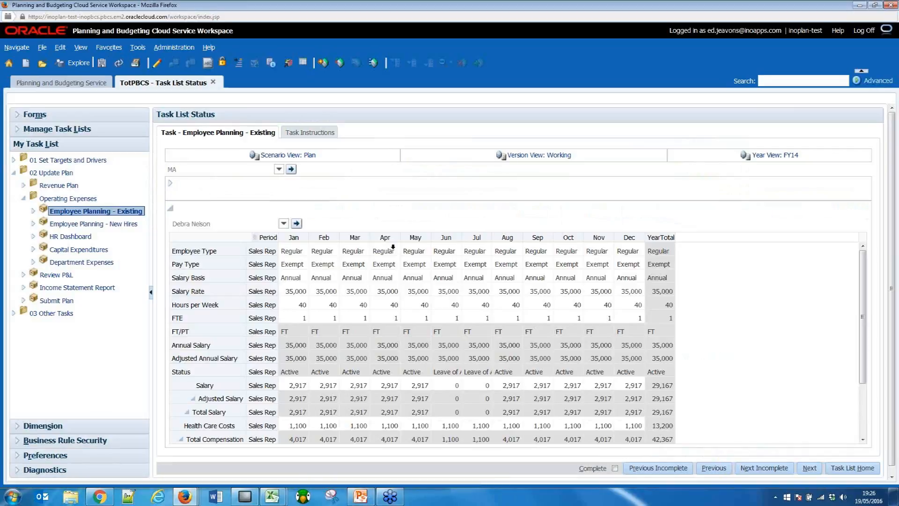
click(451, 233)
click(471, 233)
click(453, 235)
click(474, 234)
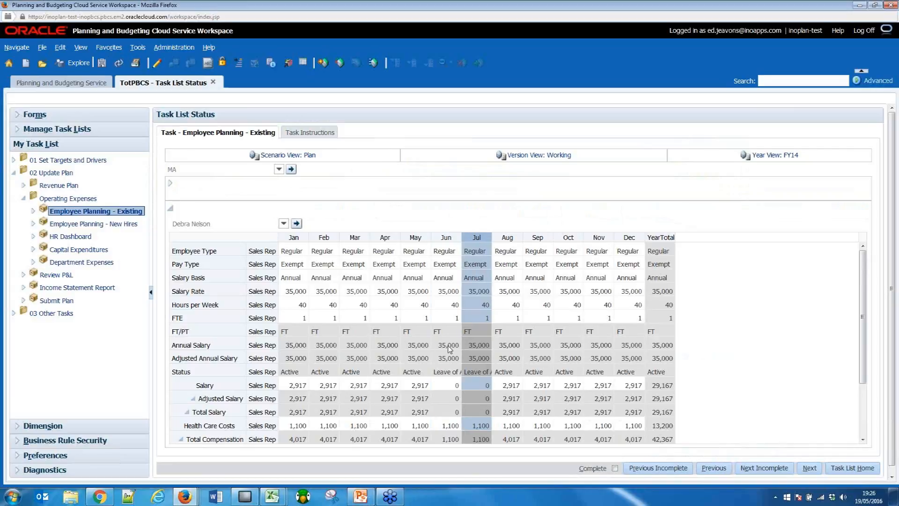
click(422, 385)
click(468, 385)
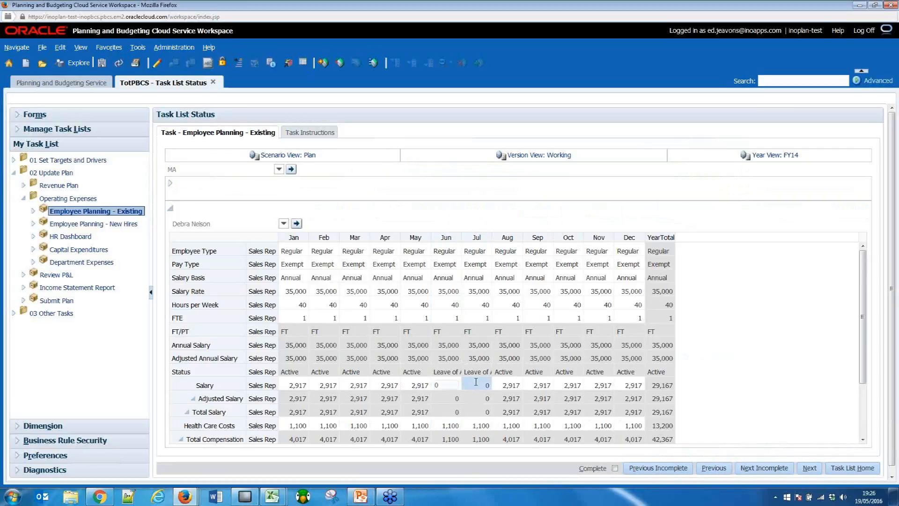
key(shift+Tab)
key(Down)
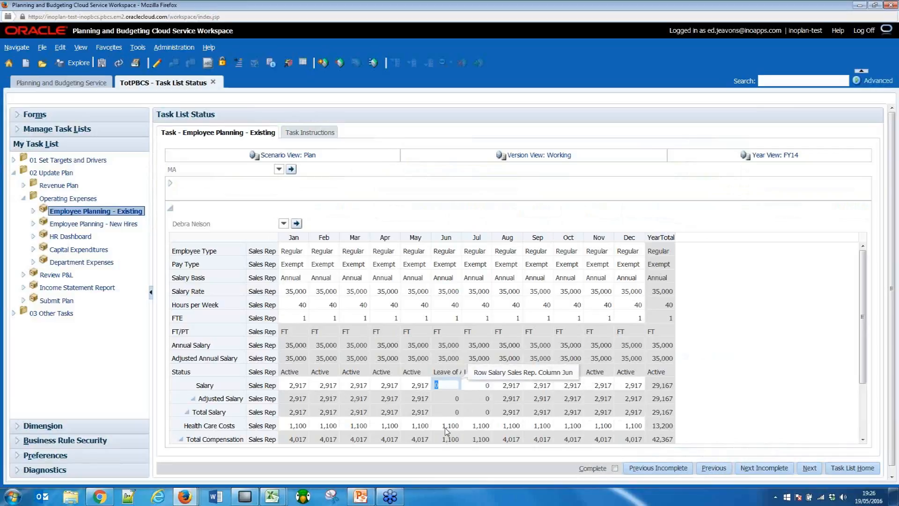
key(Tab)
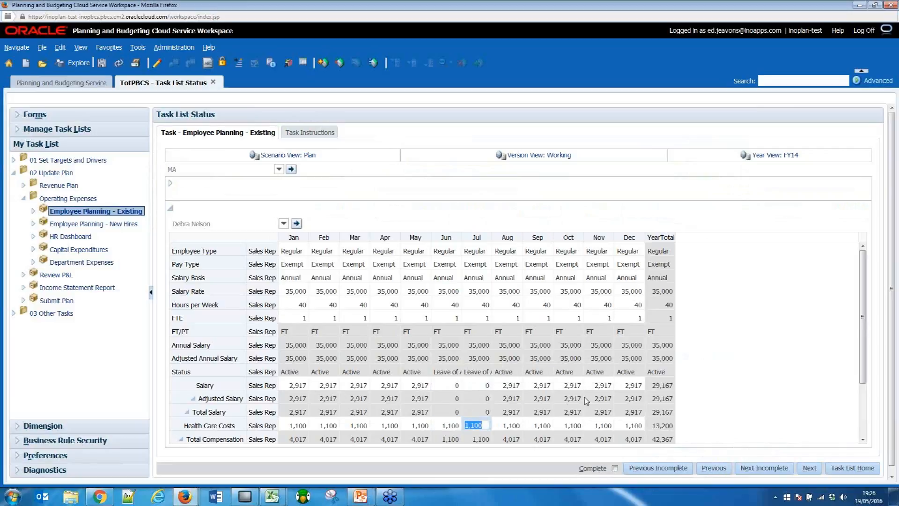
Examine the employee's taxes and the Employee Expenses total at the end of the monthly details.
drag(863, 298, 864, 359)
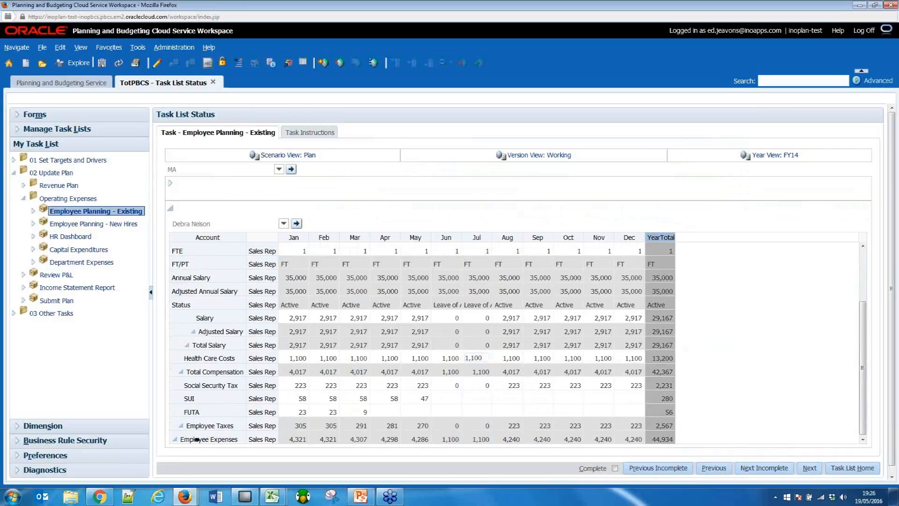
click(253, 440)
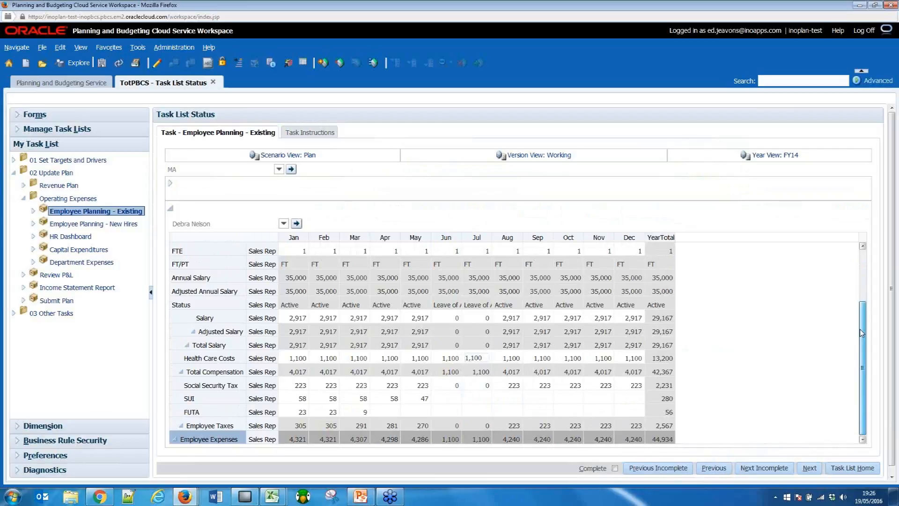
scroll(863, 333, up, 3)
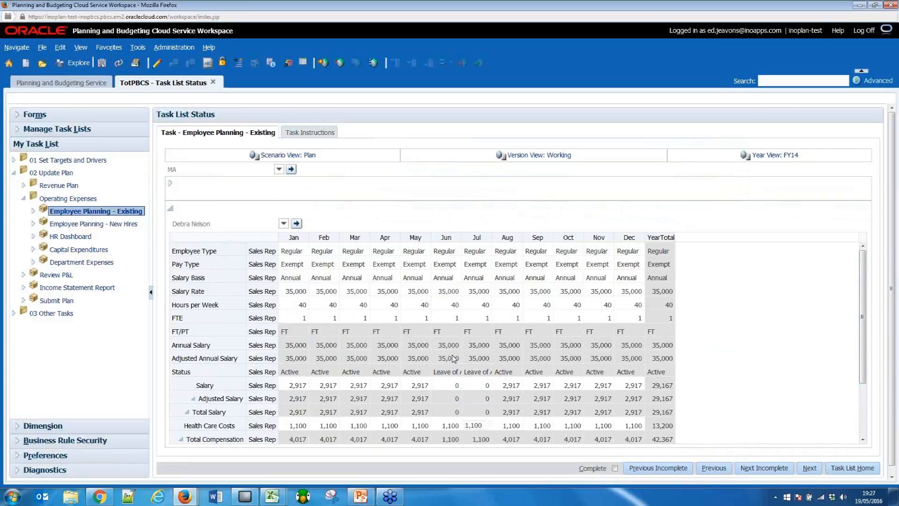
Expand the existing employee list again and look across its remaining columns.
click(171, 185)
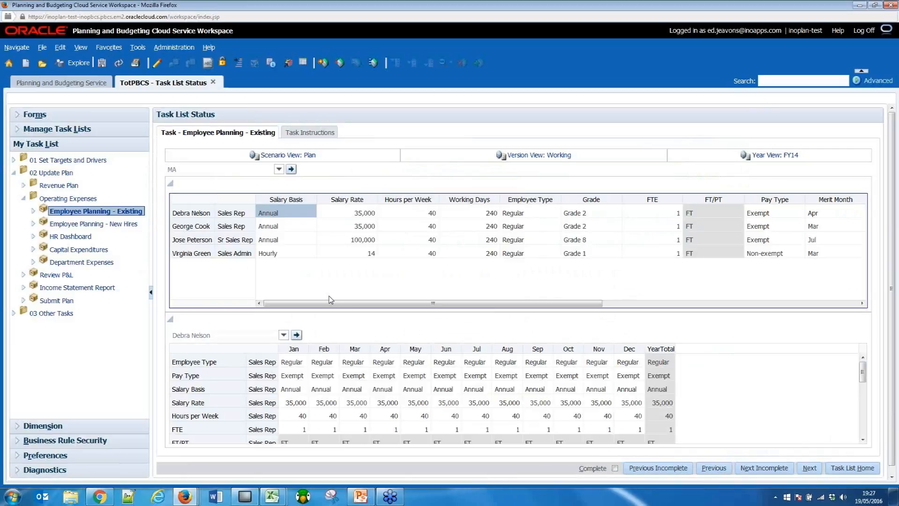
drag(342, 304, 600, 300)
drag(527, 302, 246, 304)
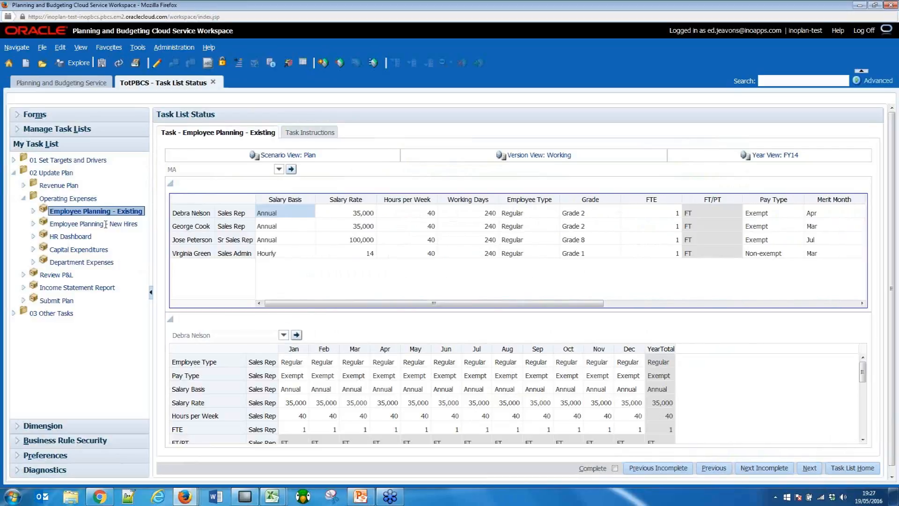
Open the Employee Planning - New Hires task and review the Product Expert and Sales Admin hiring requisitions.
click(107, 225)
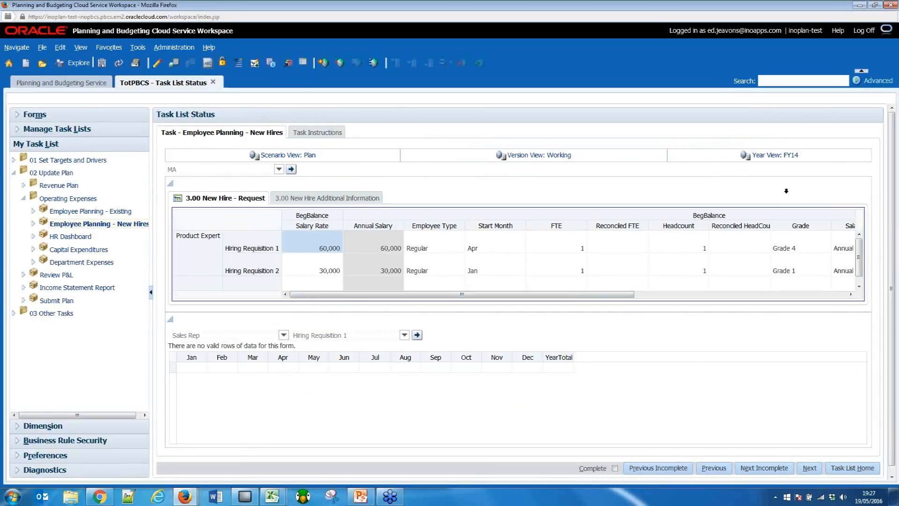
scroll(864, 274, down, 1)
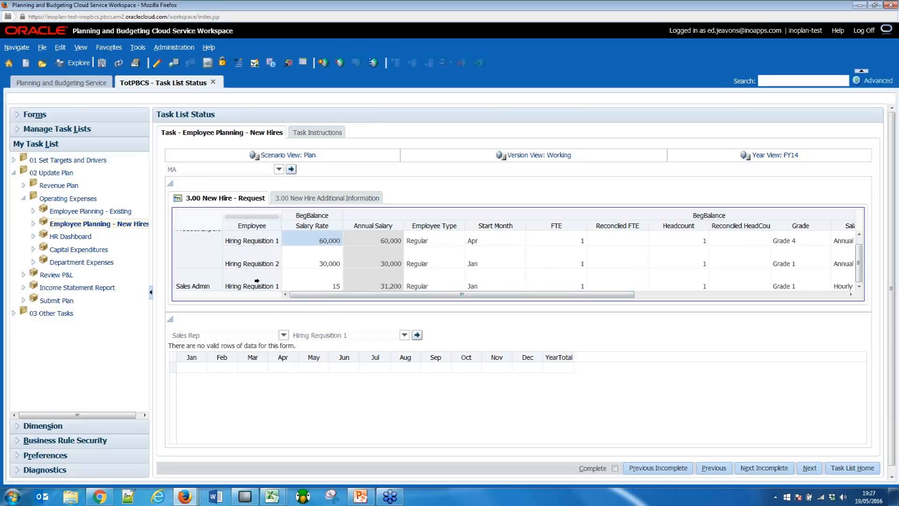
click(202, 284)
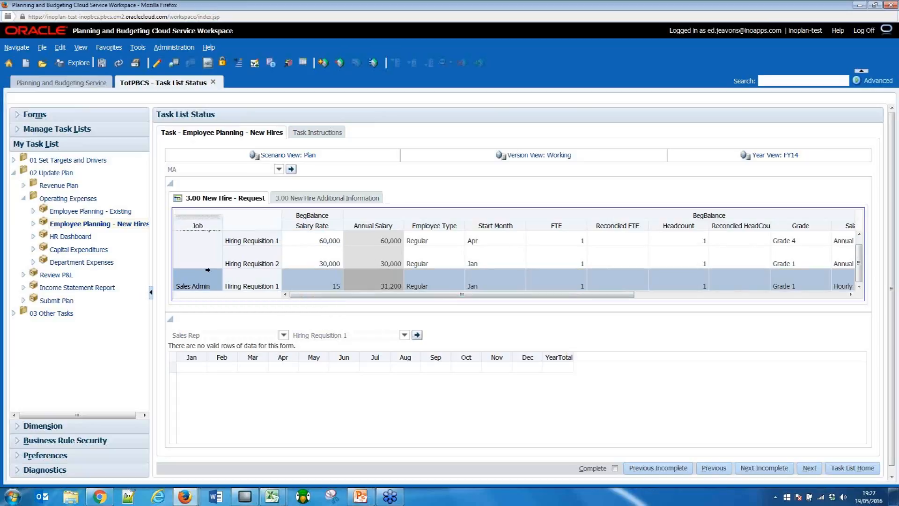
click(233, 240)
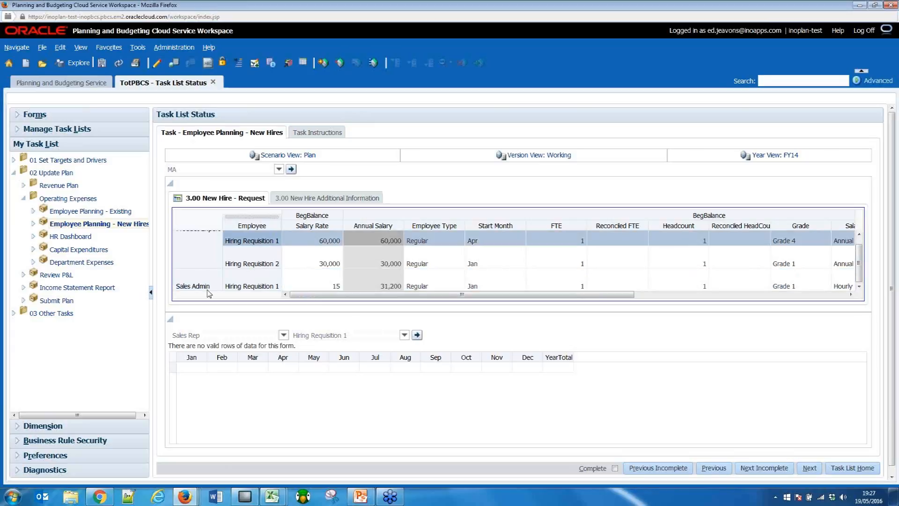
Collapse the monthly details and start adding a salary-based hiring requisition for the Sales Admin job.
click(170, 321)
click(199, 255)
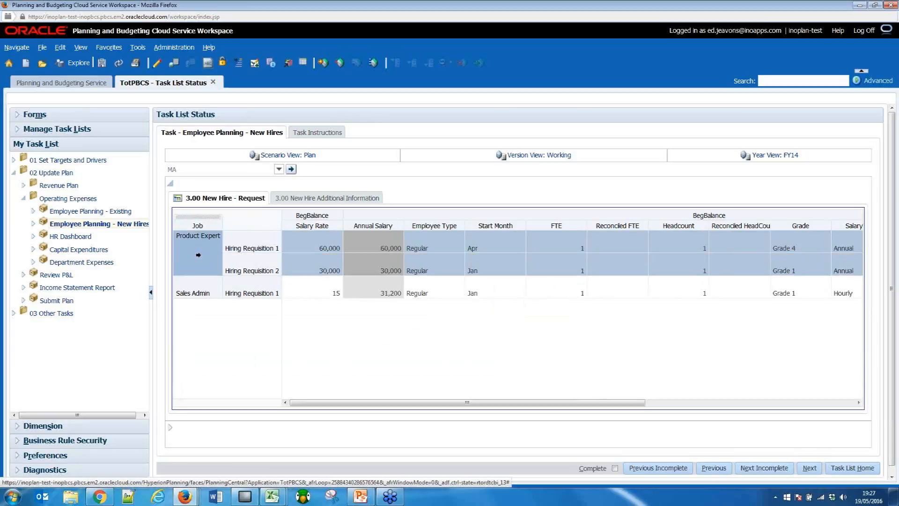
click(197, 294)
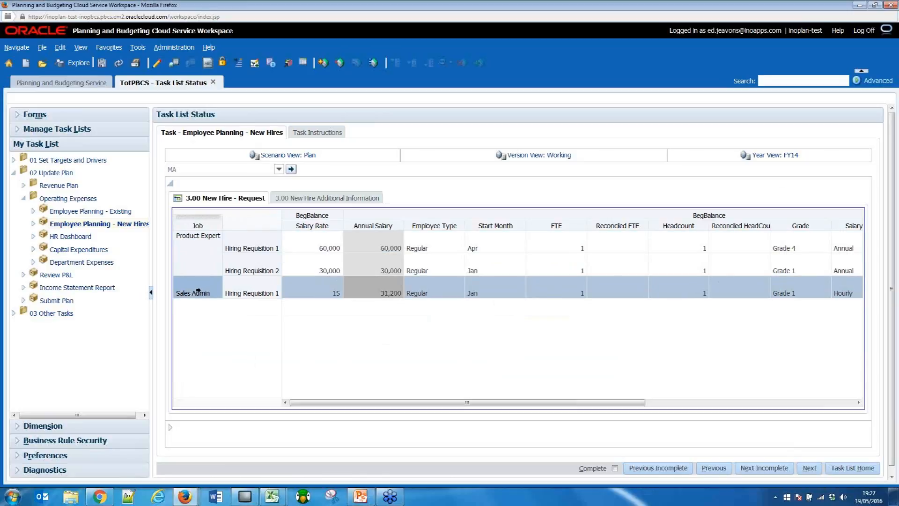
right_click(198, 291)
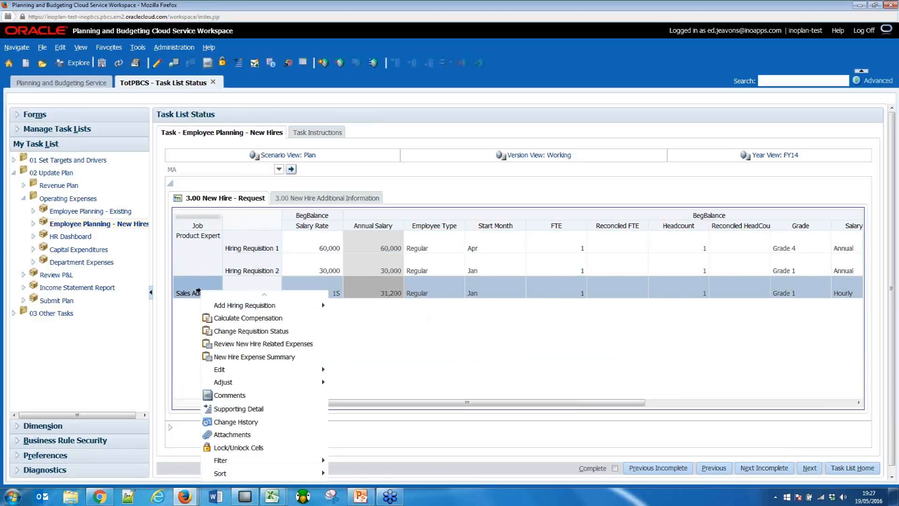
mouse_move(224, 309)
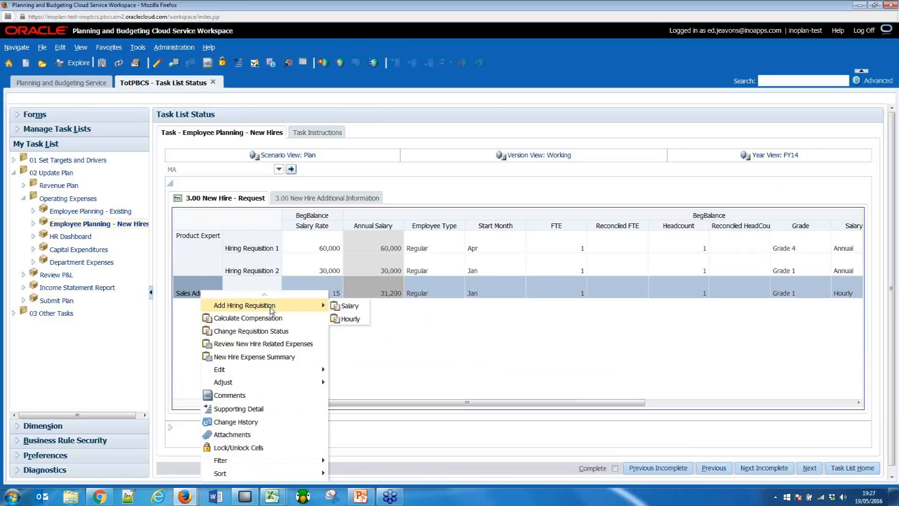
click(366, 308)
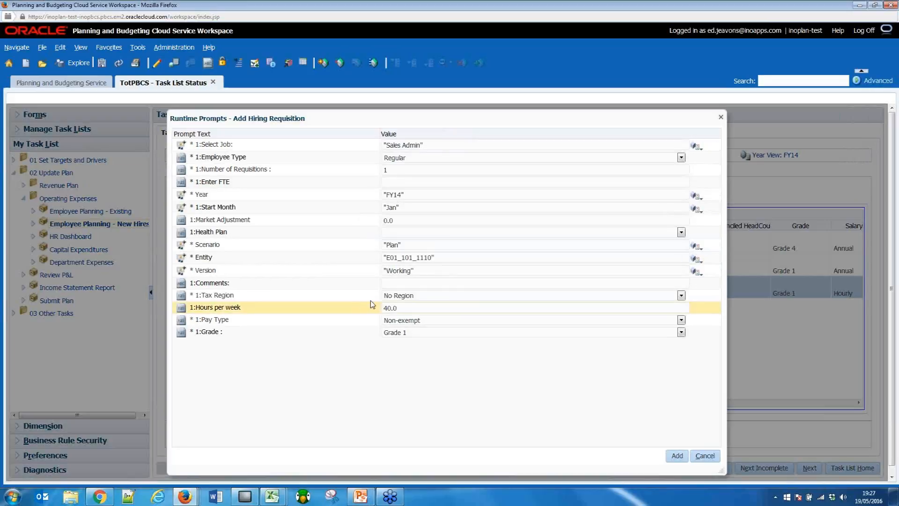
Set the new Sales Admin requisition's FTE to 1 and its start month to Jun.
click(409, 181)
text(1)
key(Tab)
key(Tab)
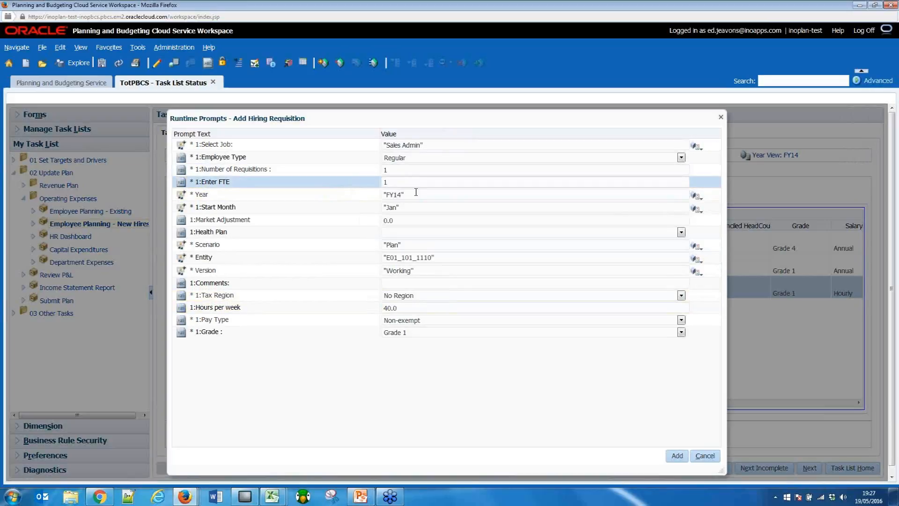
text(Jun)
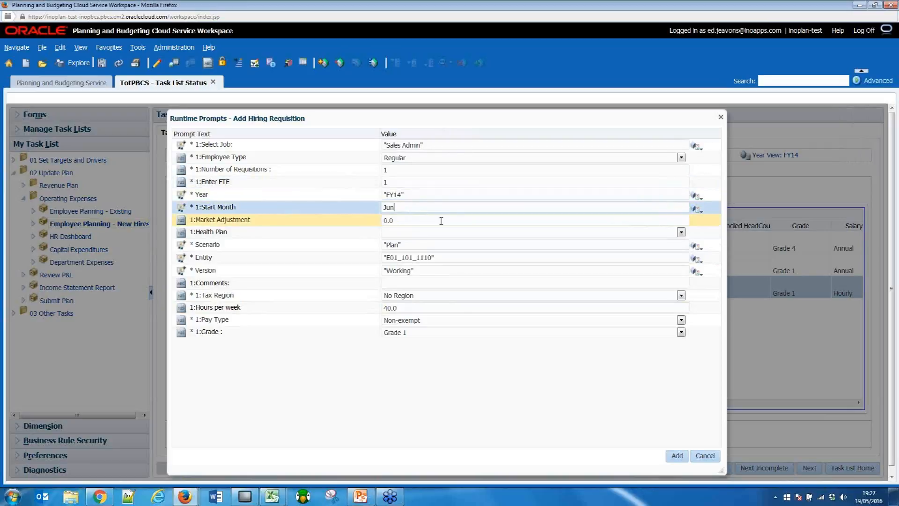
Choose the Individual health plan and add the Sales Admin hiring requisition, leaving its comments empty.
click(417, 234)
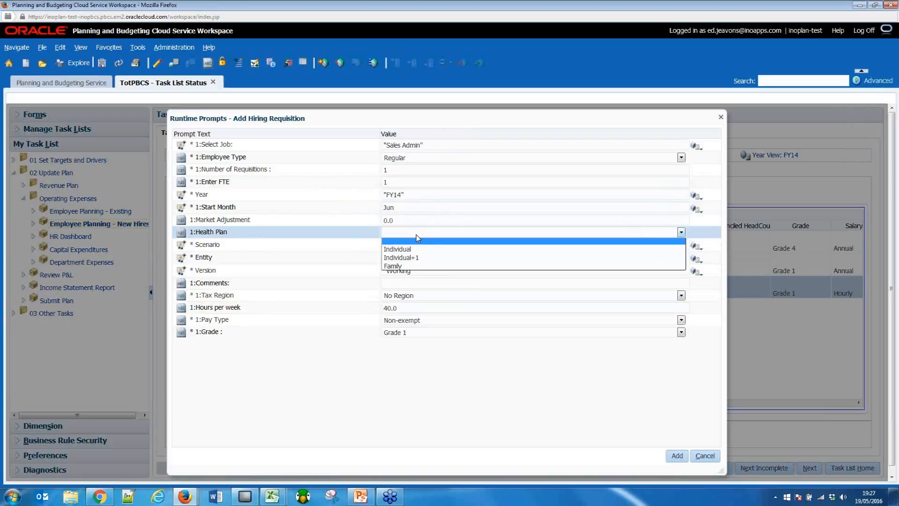
click(417, 248)
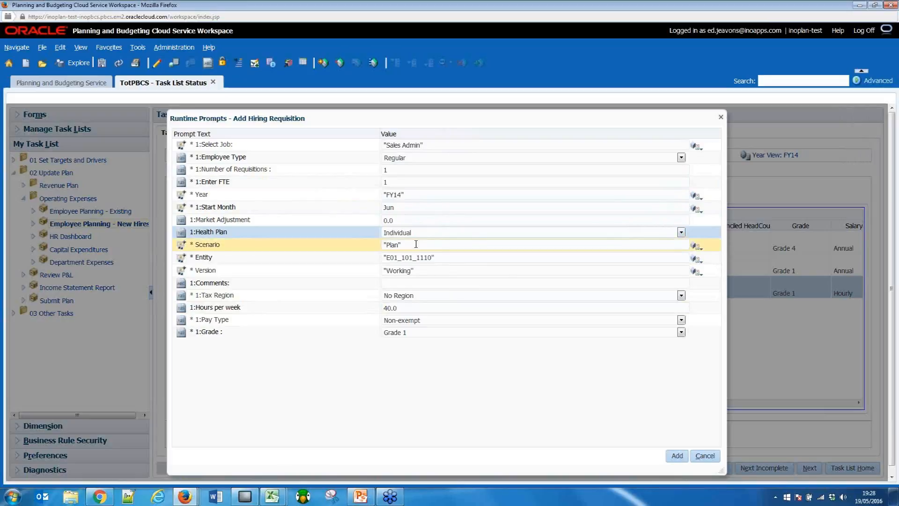
click(447, 286)
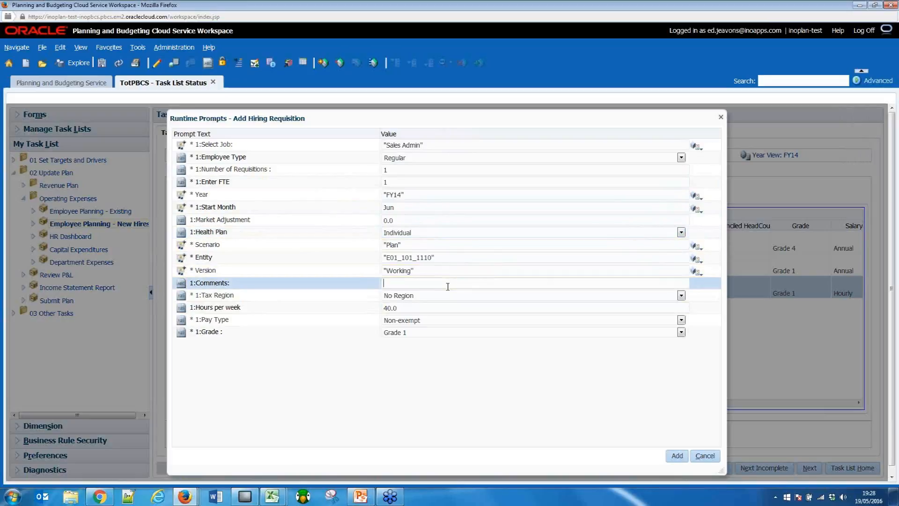
click(678, 455)
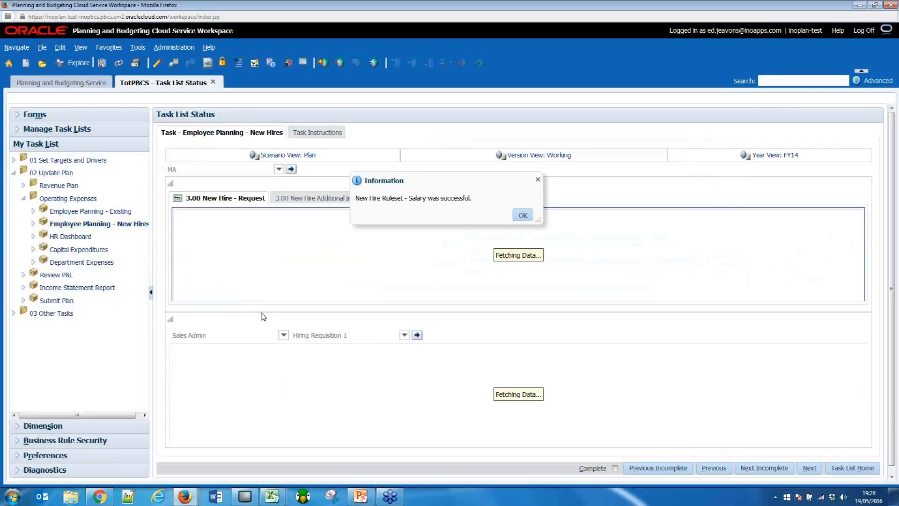
click(526, 216)
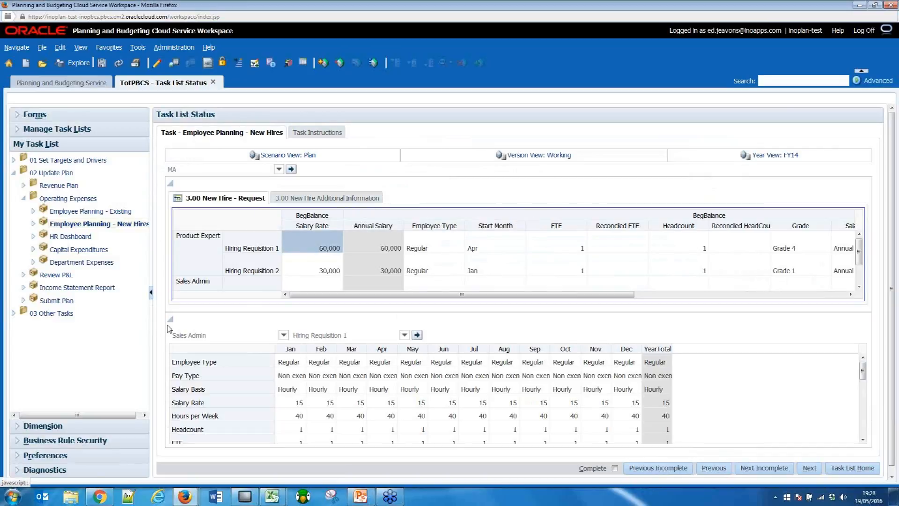
Collapse the monthly details and review the salary rate, employee type and grade of Sales Admin Hiring Requisition 2.
click(331, 317)
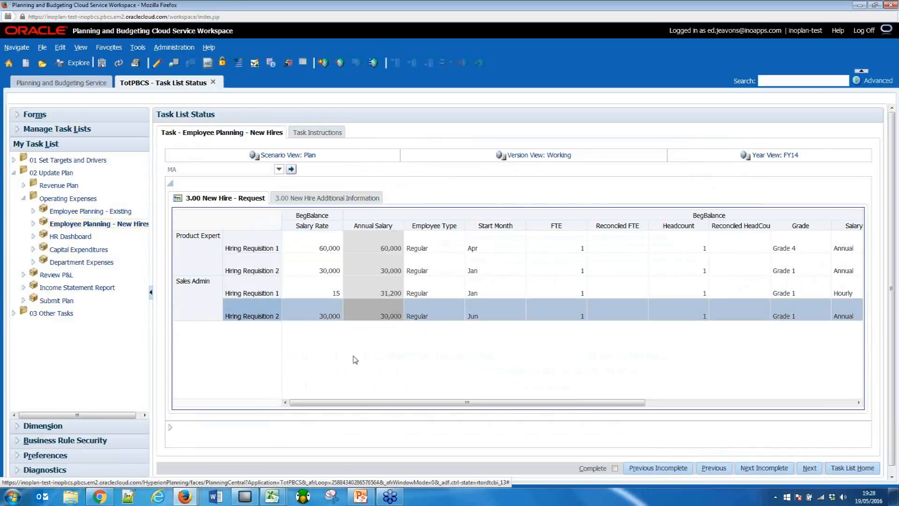
click(331, 317)
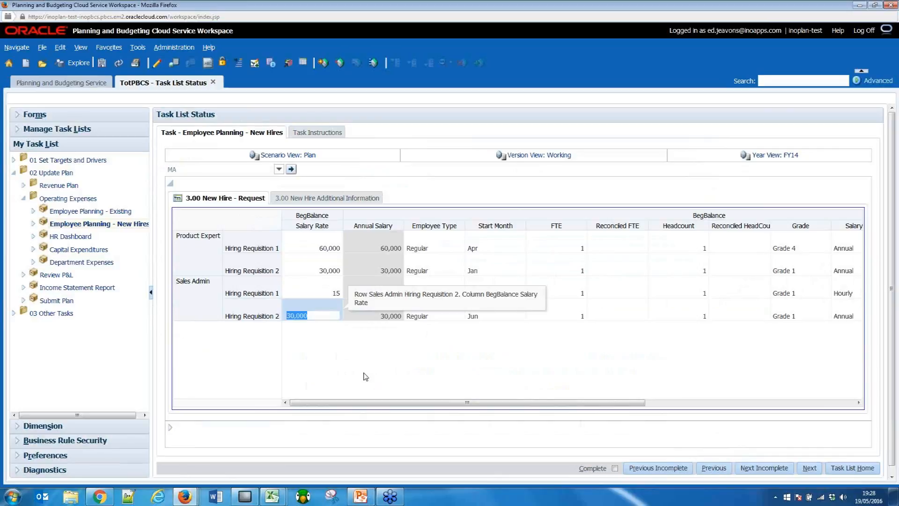
click(312, 225)
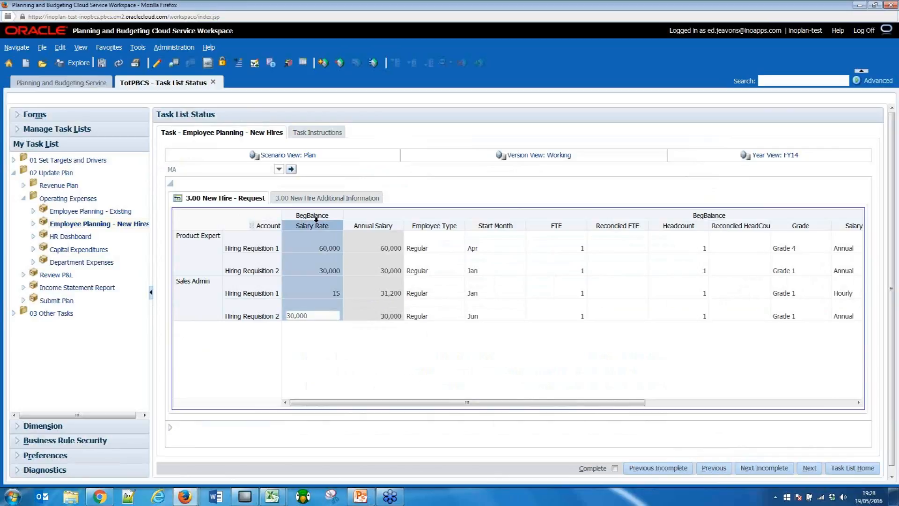
click(436, 316)
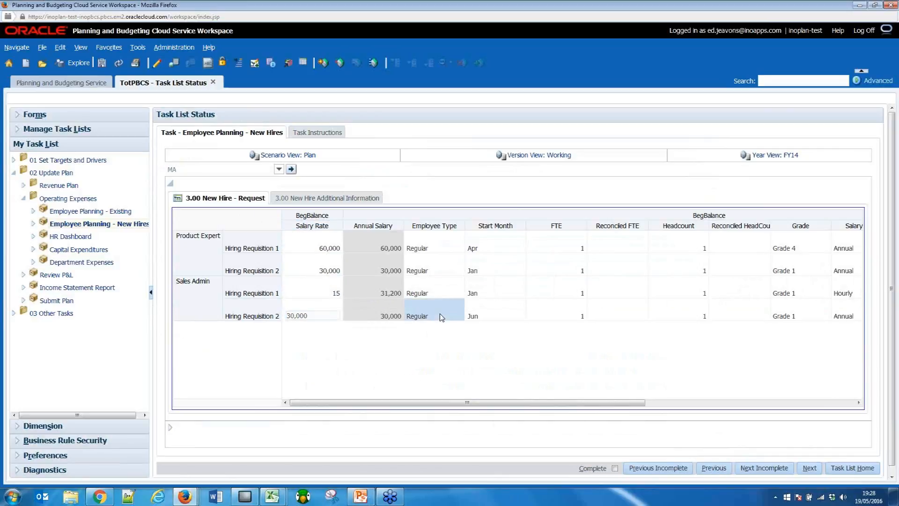
click(215, 309)
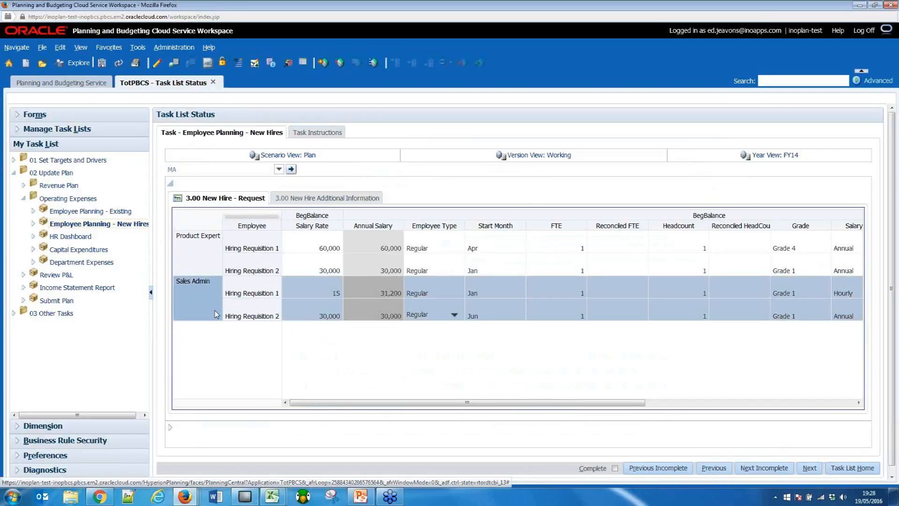
click(804, 314)
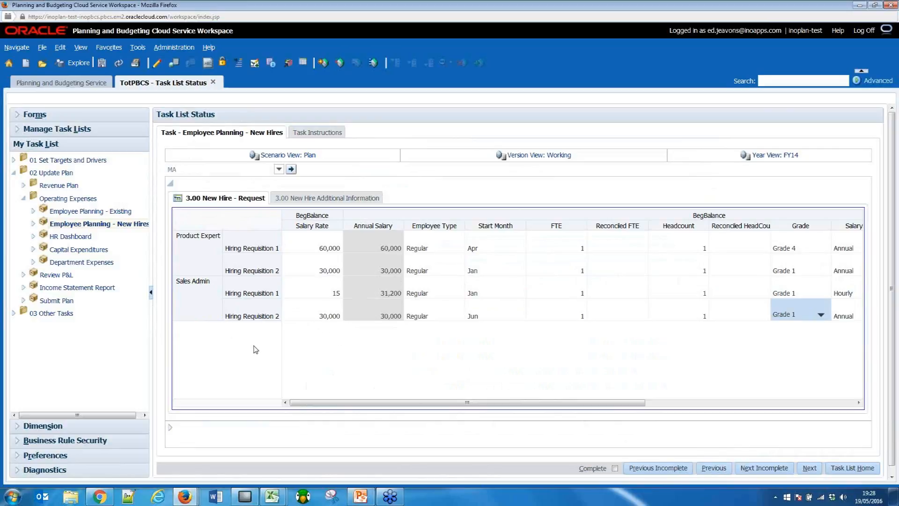
Switch to the Book3 workbook in Excel and sign in to Smart View with the account e-mail and password.
mouse_move(280, 501)
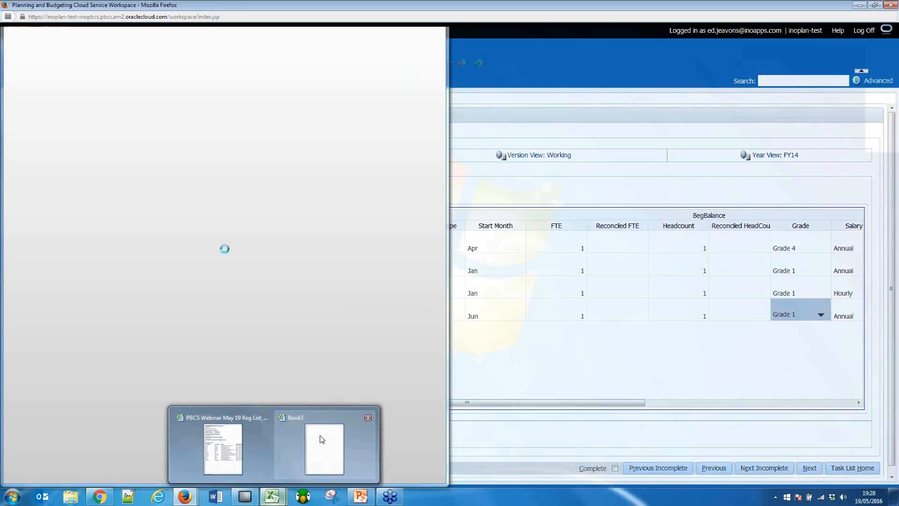
click(322, 440)
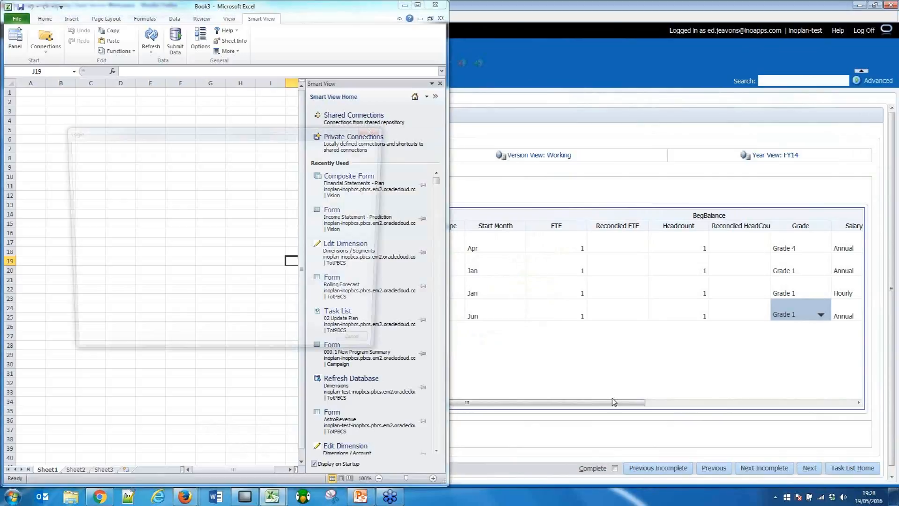
key(Tab)
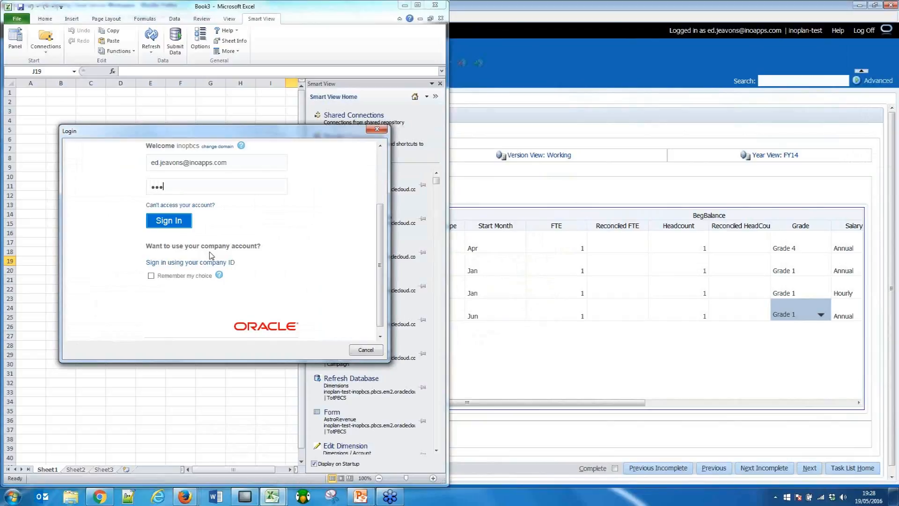
text(•••••••••••)
key(Return)
Maximize the workbook window, connect to the Oracle Hyperion Planning, Fusion Edition server and expand the Vision application.
click(416, 6)
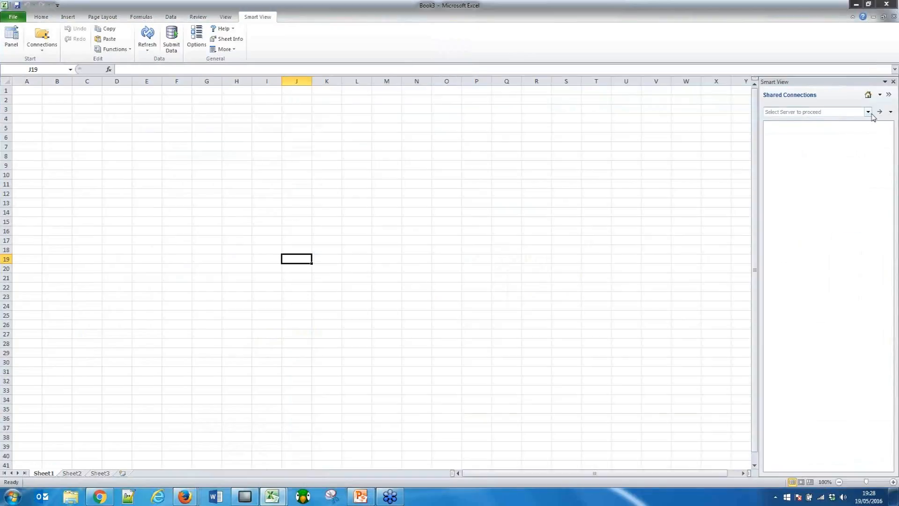
click(868, 111)
click(824, 120)
click(769, 125)
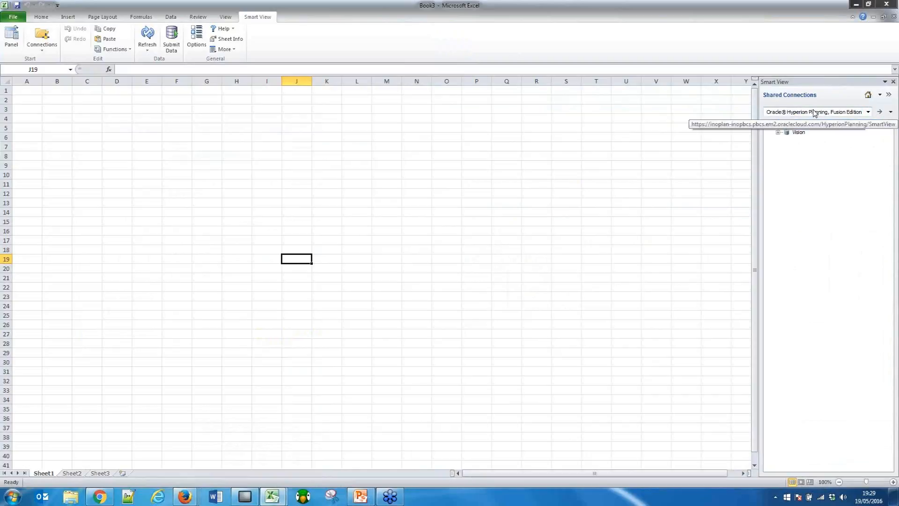
click(777, 133)
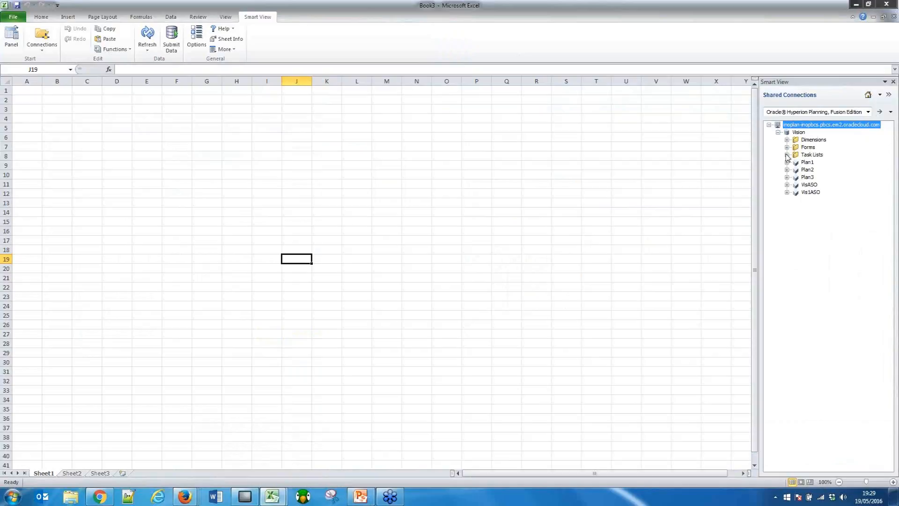
Open the Operating Forecast task list and load its 5.0 Headcount and Salary Forecast form.
click(787, 155)
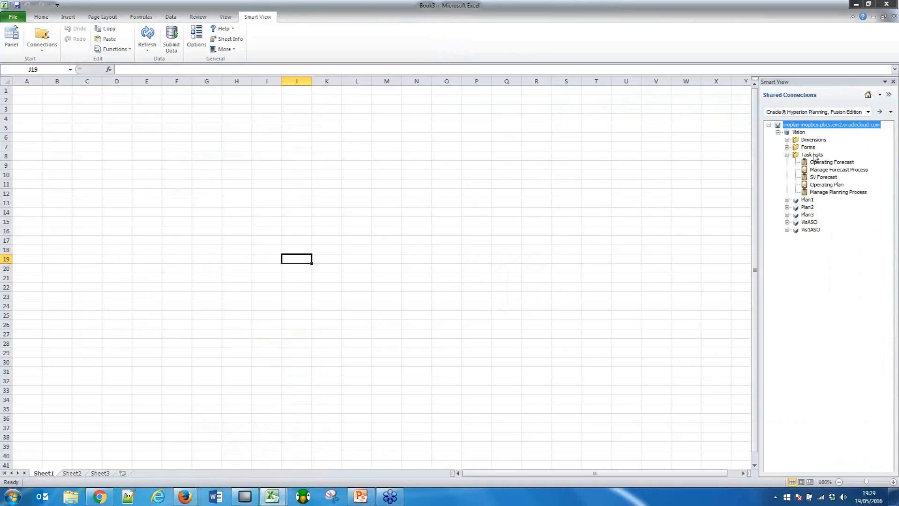
click(828, 164)
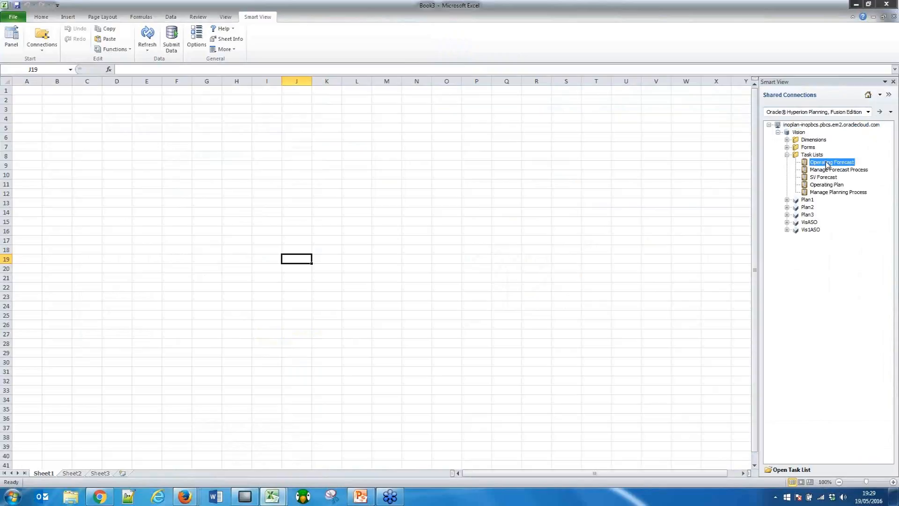
click(792, 470)
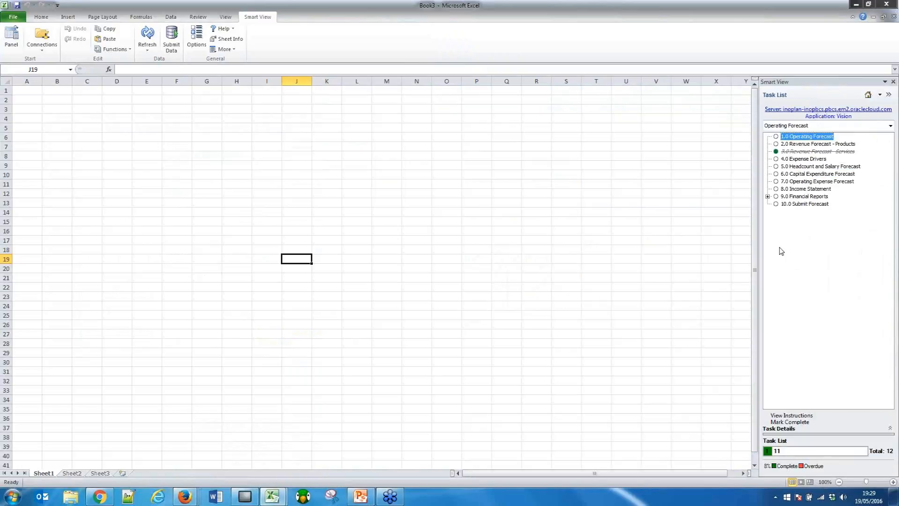
click(806, 167)
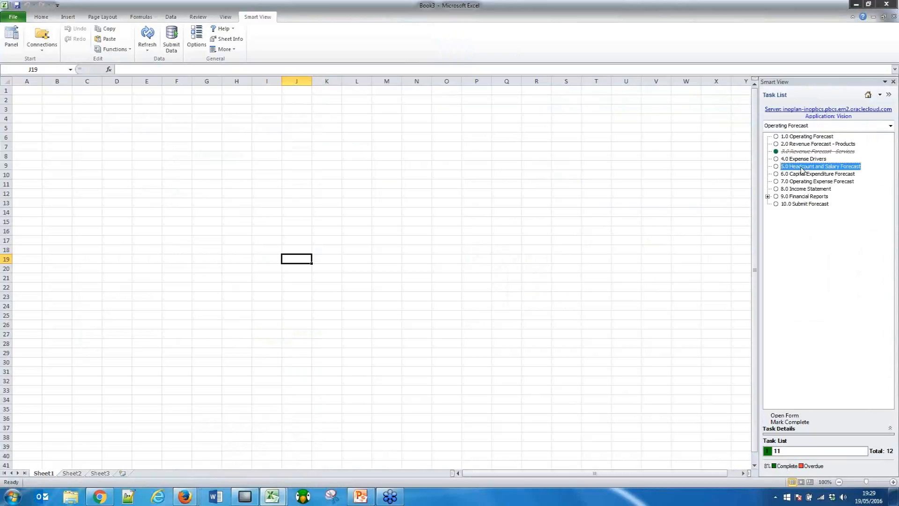
click(786, 414)
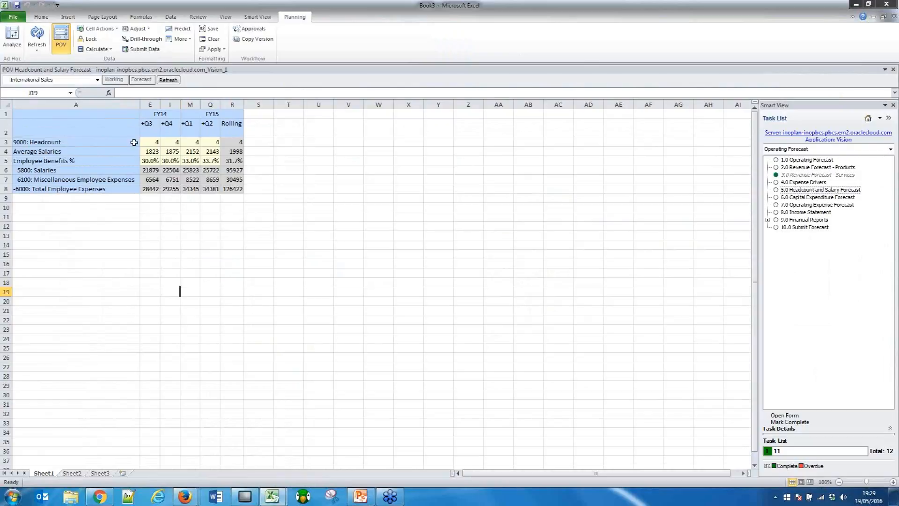
Expand Q3 and Q4 of FY14 into their months in the Headcount and Salary Forecast form.
click(109, 148)
click(147, 124)
double_click(146, 124)
click(230, 124)
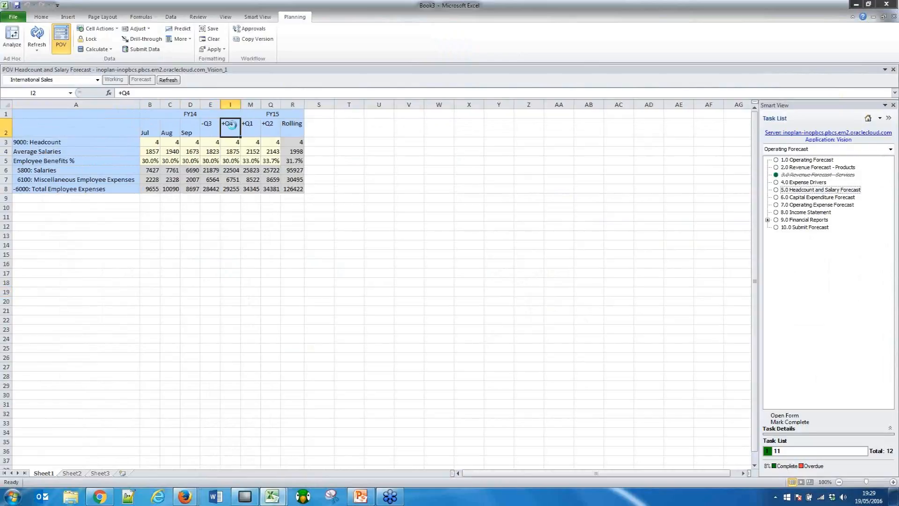
double_click(230, 124)
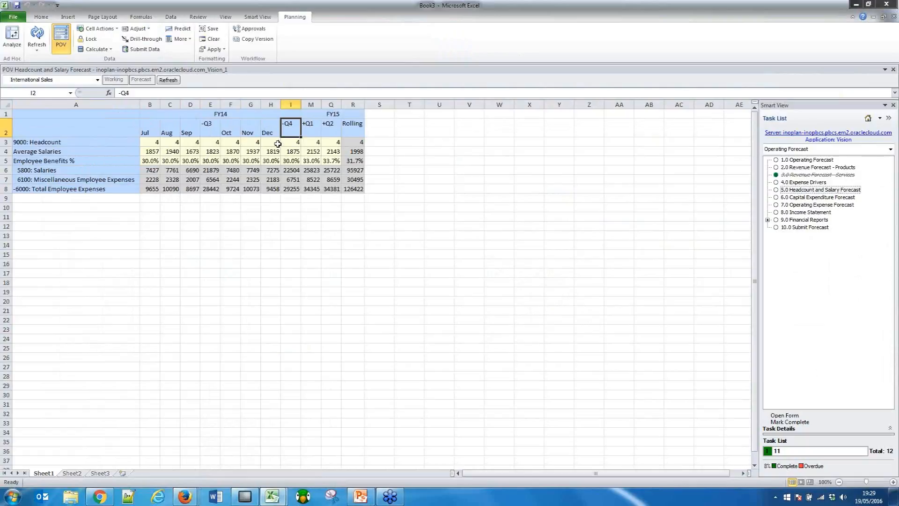
Collapse the FY14 months back into the Q4 and Q3 columns.
right_click(287, 128)
right_click(287, 128)
click(208, 130)
right_click(207, 130)
right_click(207, 129)
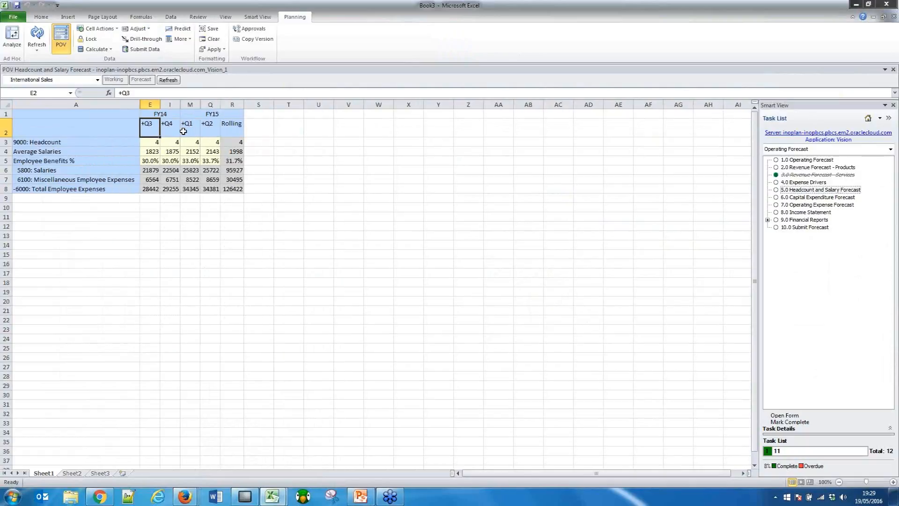
Expand FY14 Q3 and Q4 into months again and select the July headcount cell.
double_click(151, 124)
double_click(227, 124)
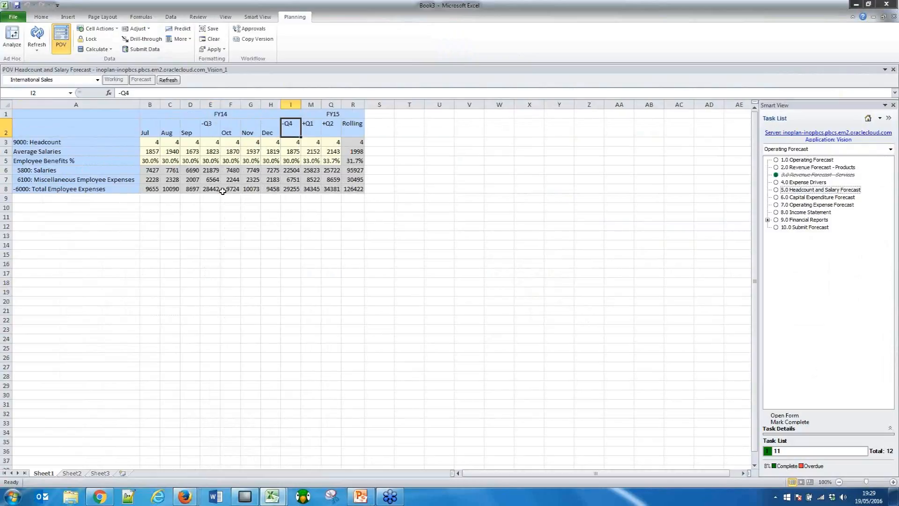
click(159, 141)
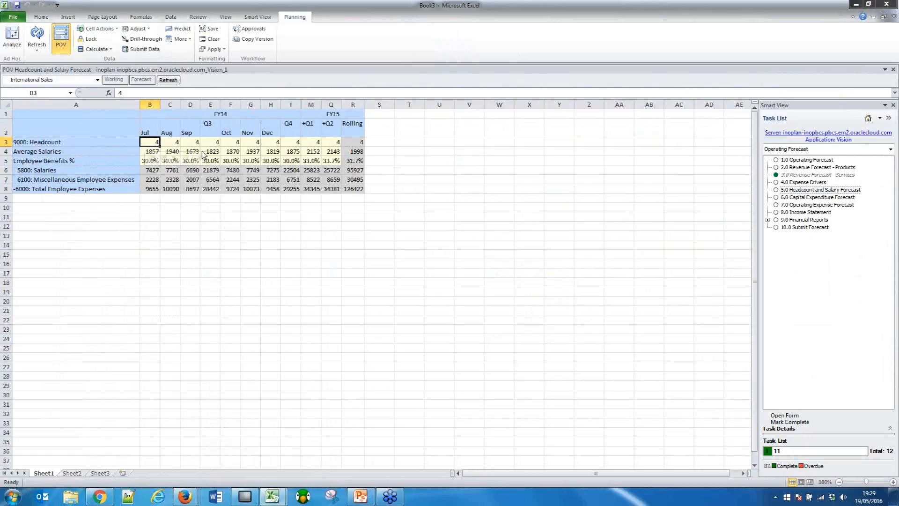
Set October's Average Salaries to 2100 in the Headcount and Salary Forecast form and submit the data.
click(235, 149)
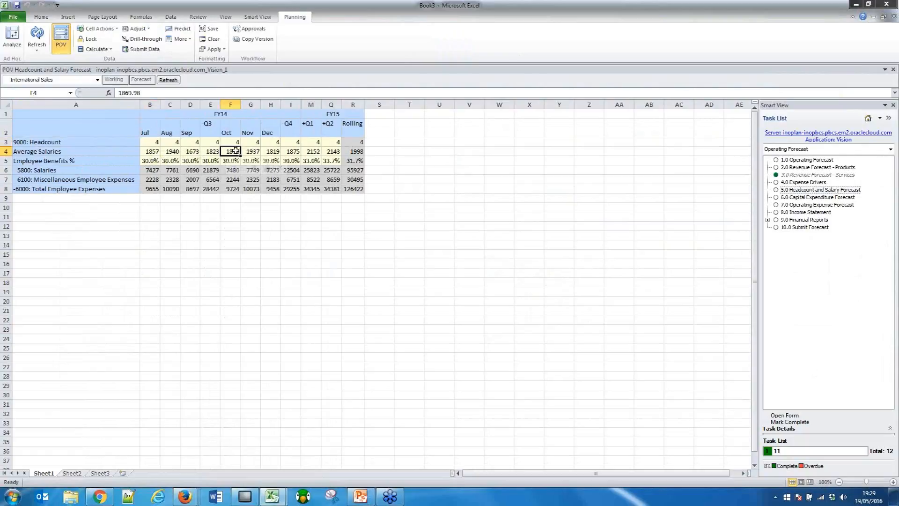
text(2100)
key(Return)
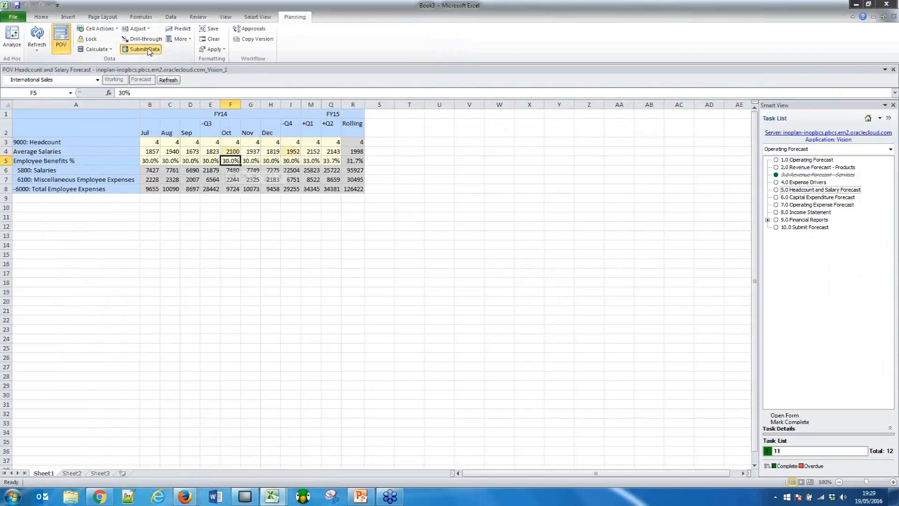
click(148, 50)
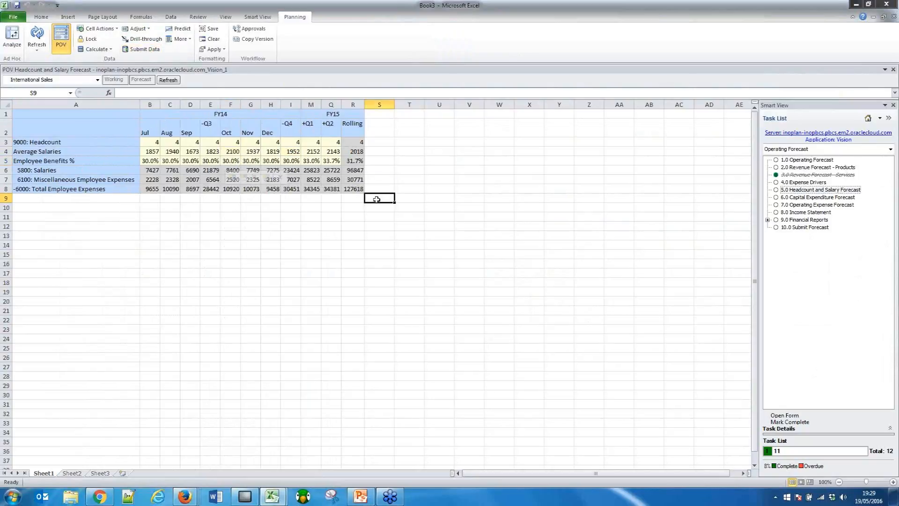
click(126, 201)
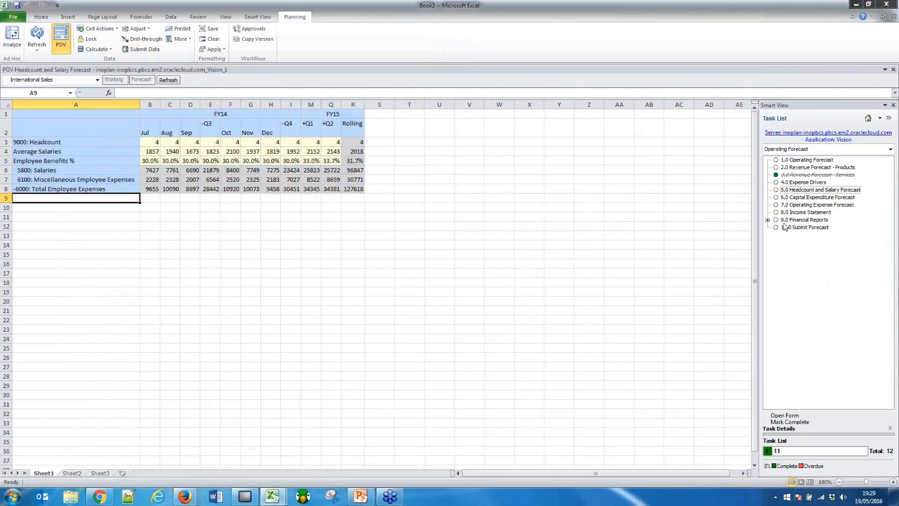
Load the 2.0 Revenue Forecast - Products form and expand FY14 Q3 and Q4 into their months.
click(798, 168)
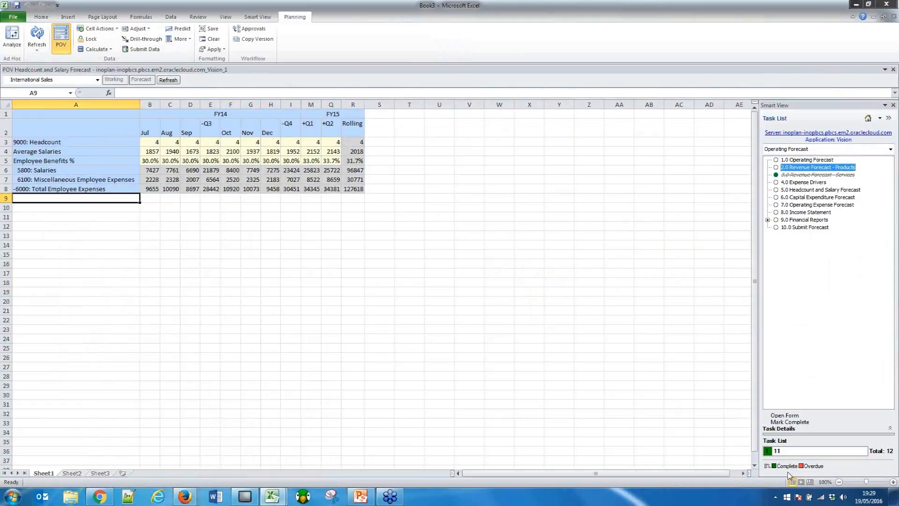
click(785, 416)
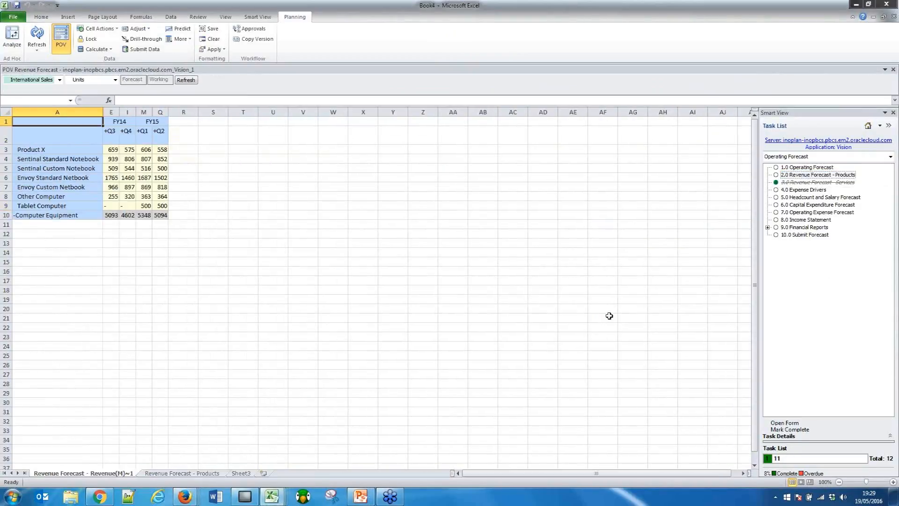
double_click(112, 132)
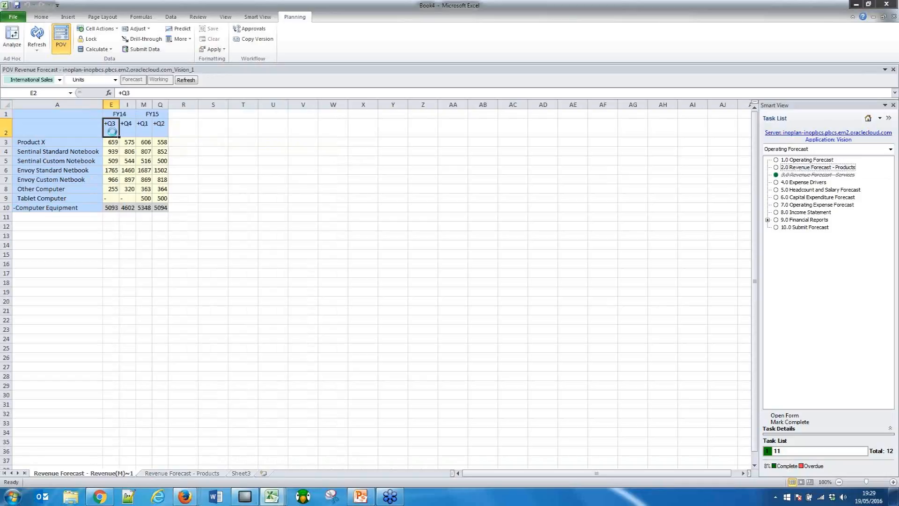
double_click(174, 125)
click(114, 142)
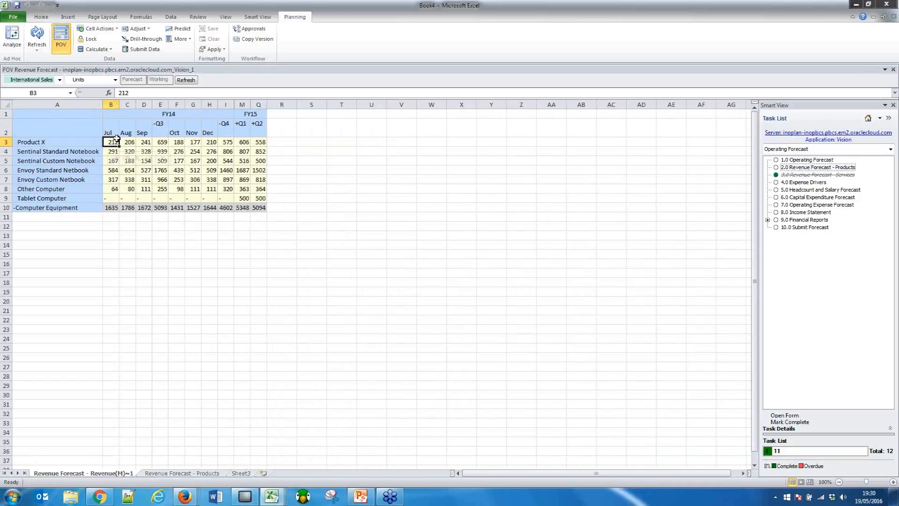
Add and save the cell comment "Commentary" on Product X's July FY14 units.
click(128, 142)
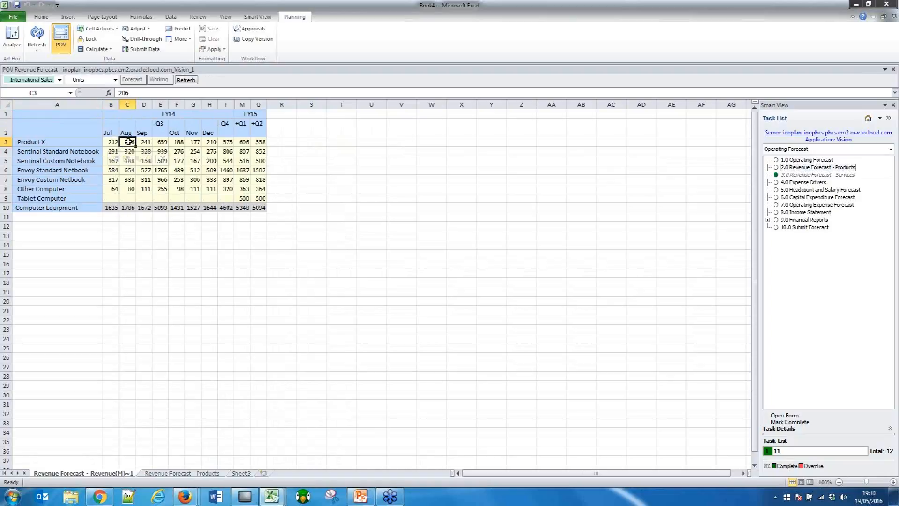
click(112, 142)
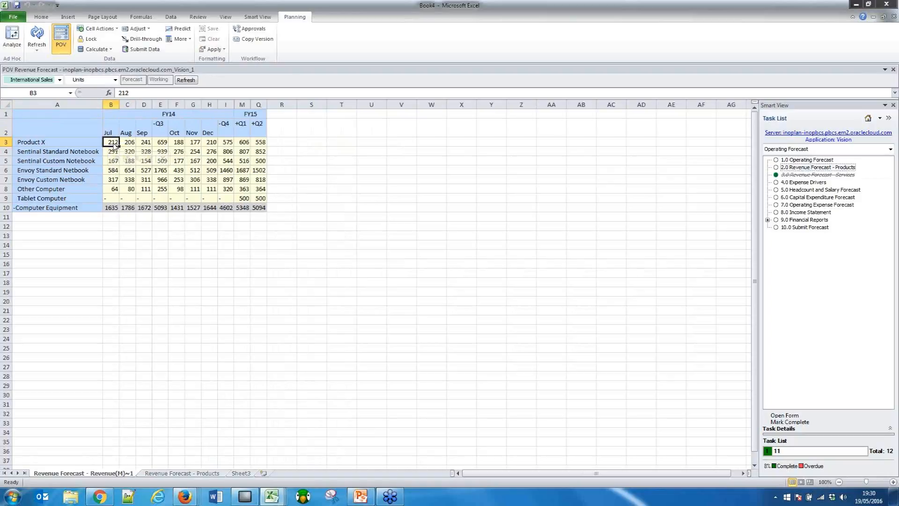
right_click(113, 143)
mouse_move(104, 336)
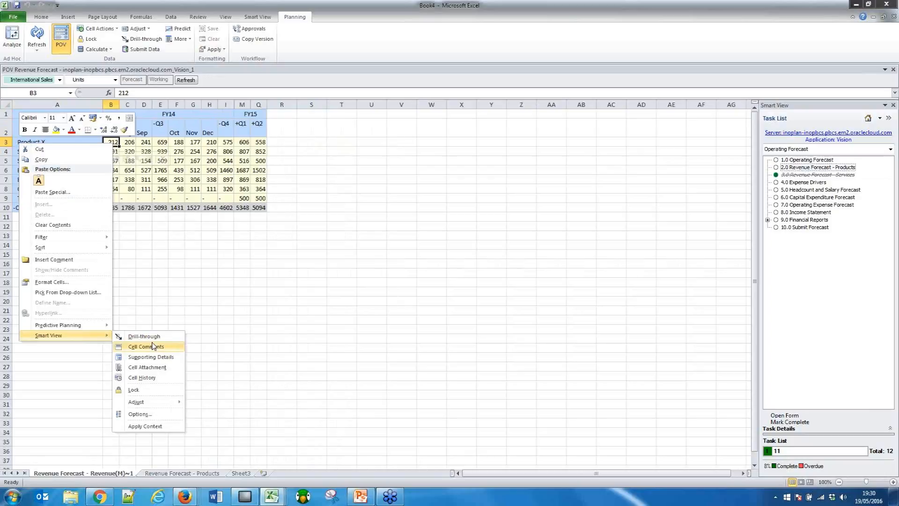
click(146, 347)
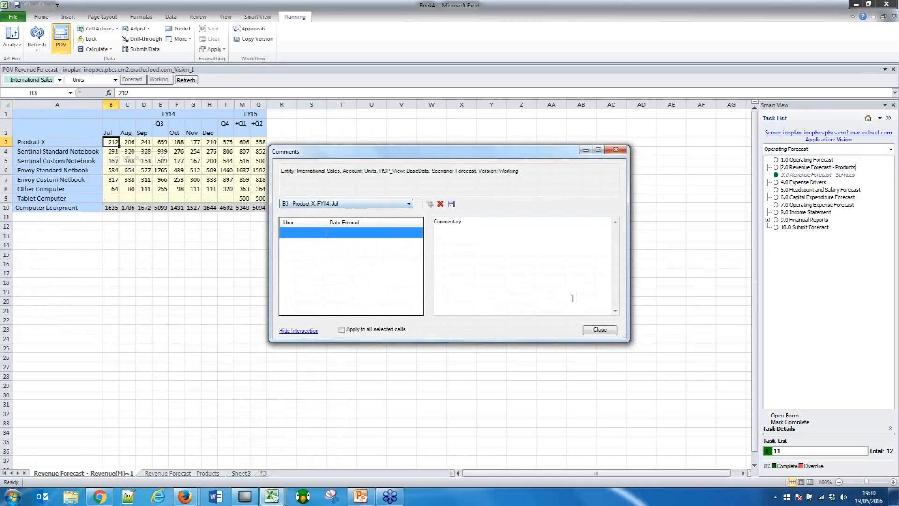
click(452, 204)
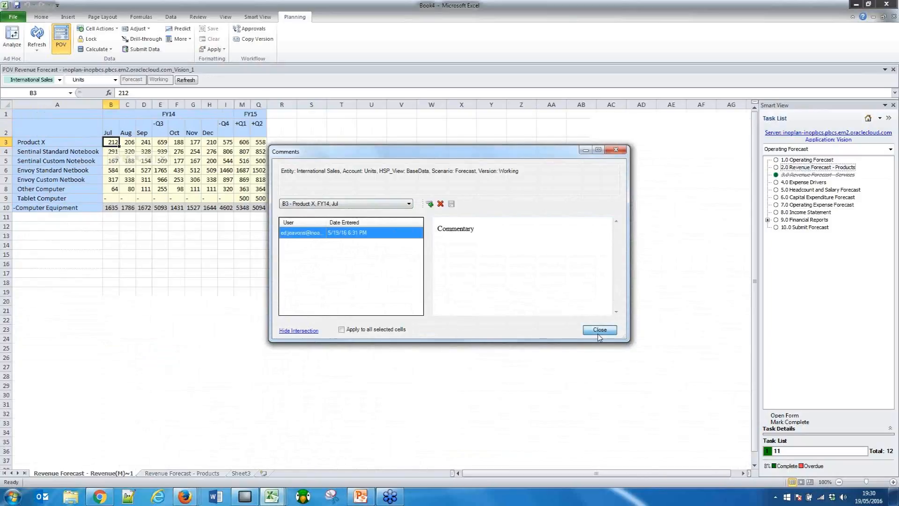
click(600, 329)
click(177, 245)
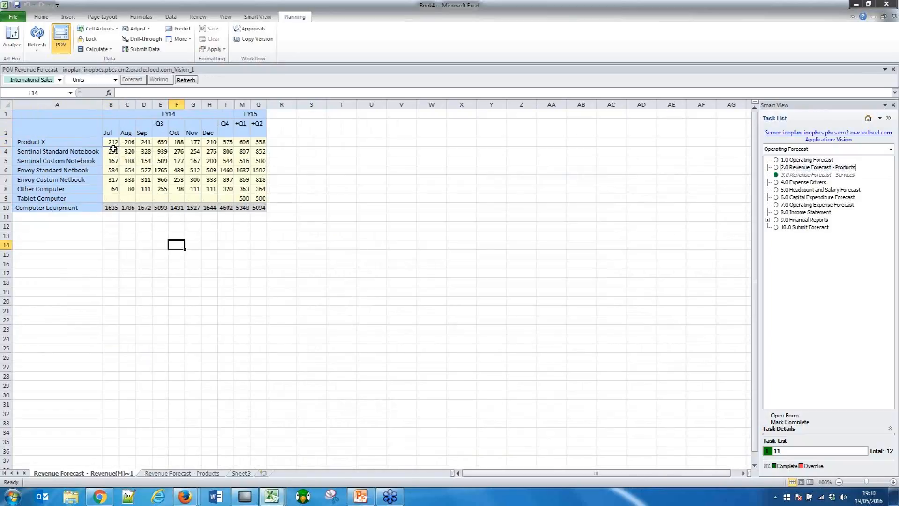
click(259, 217)
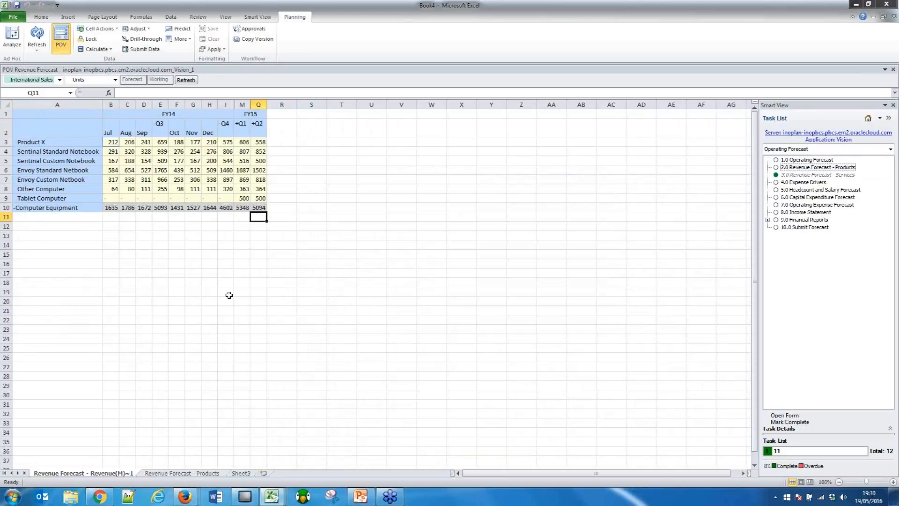
Switch to the TotPBCS workspace in Firefox, close its task list status, and open the Simplified Interface.
click(189, 499)
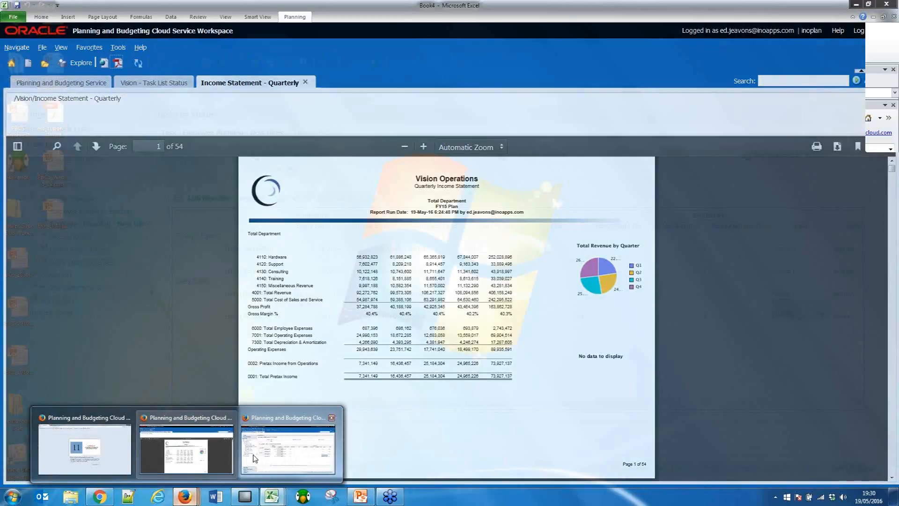
click(288, 449)
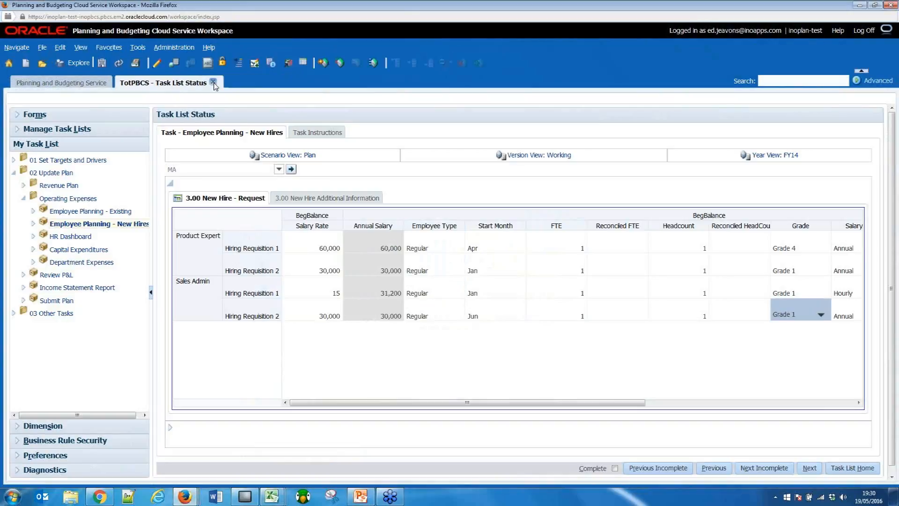
click(213, 83)
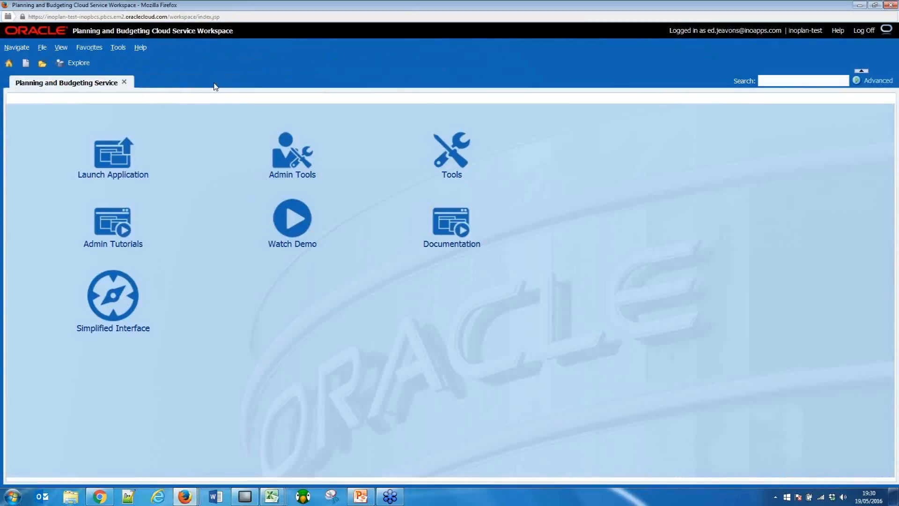
click(113, 296)
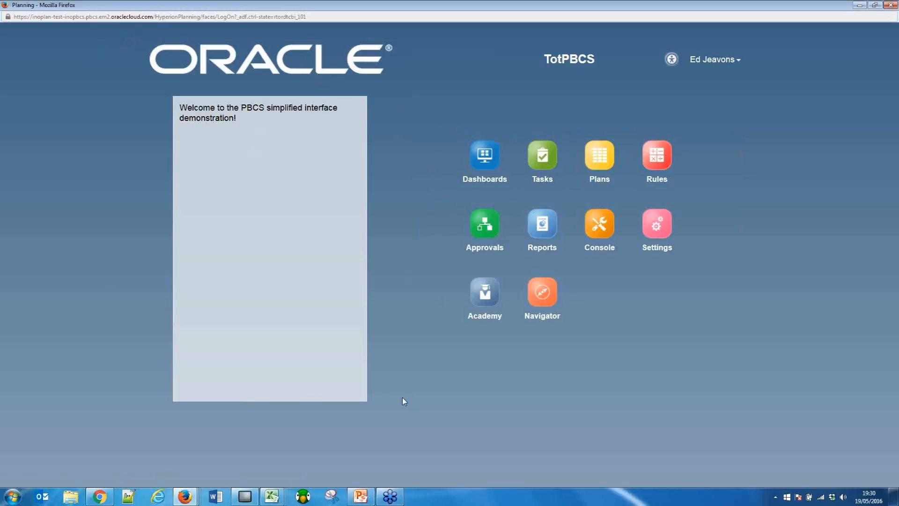
Filter the tasks to the 02 Update Plan list and open Employee Planning - Existing.
click(543, 160)
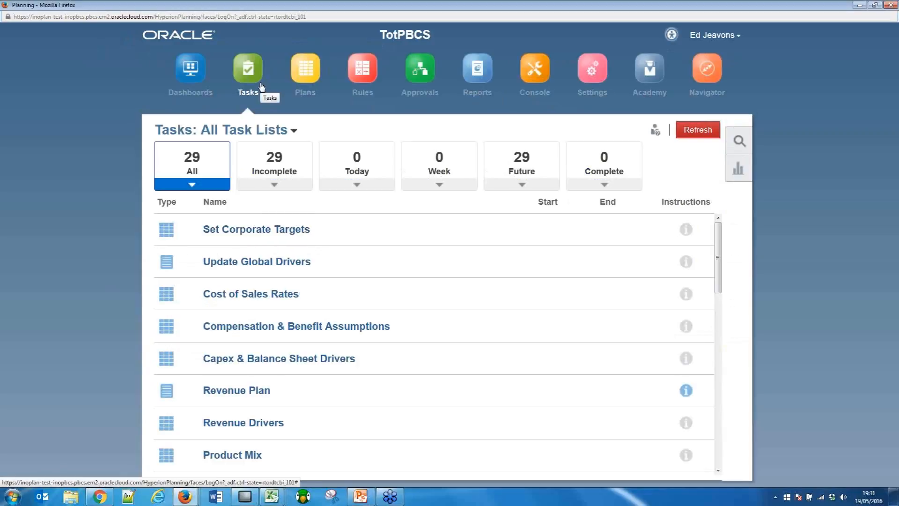
click(295, 132)
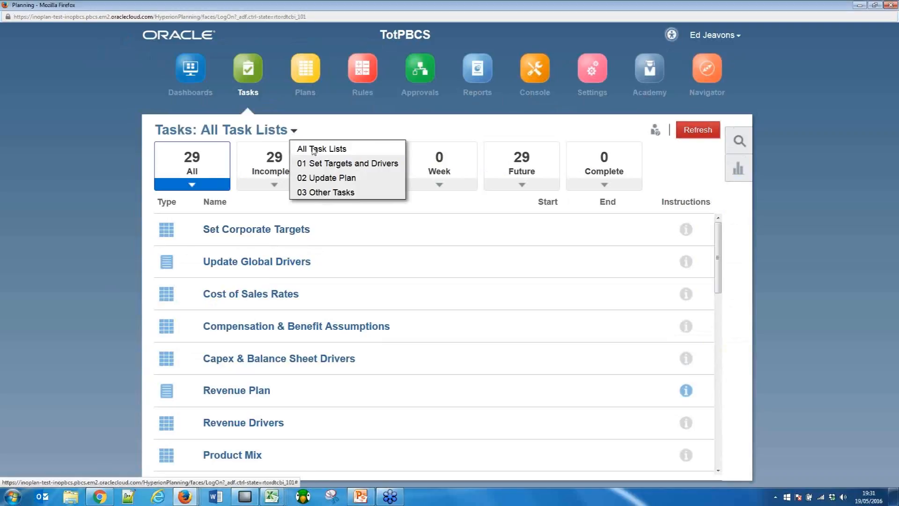
click(323, 175)
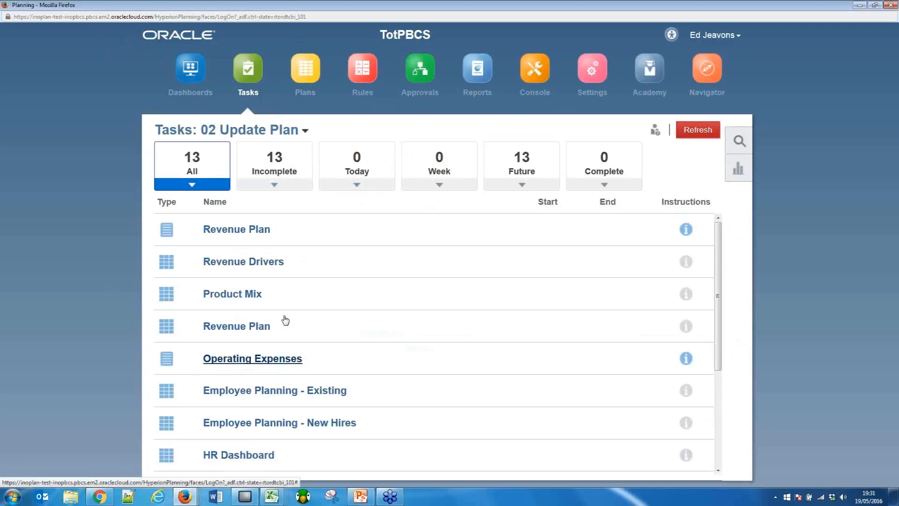
click(237, 389)
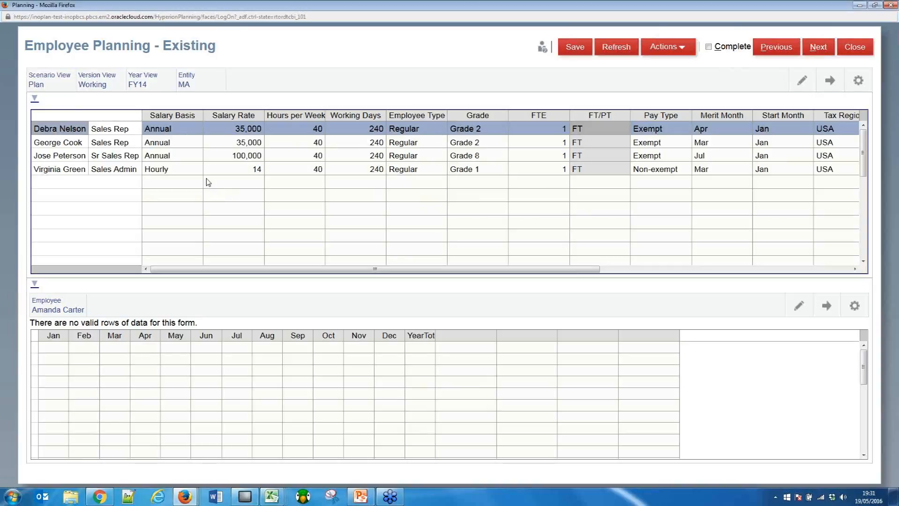
Set the Salary Rate of the first listed Sales Rep to 36,000 and save the form.
click(246, 128)
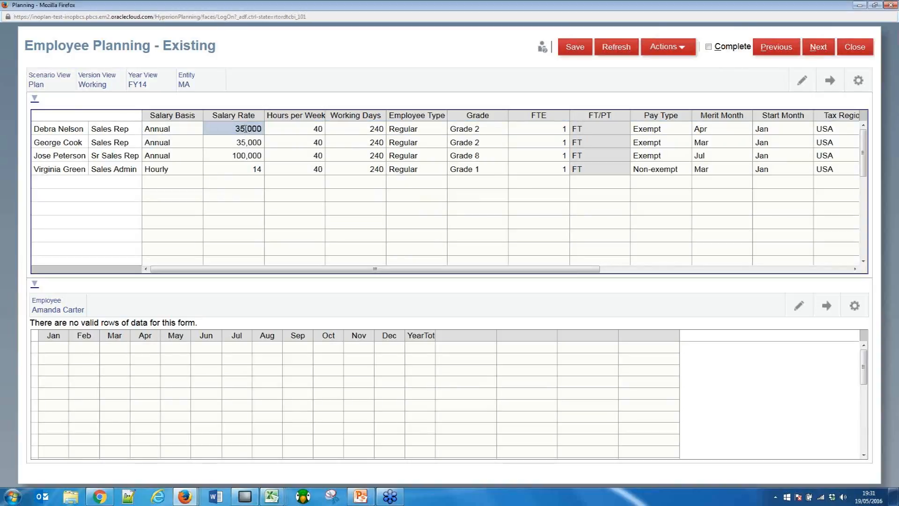
click(246, 129)
text(35)
key(BackSpace)
text(6000)
key(Return)
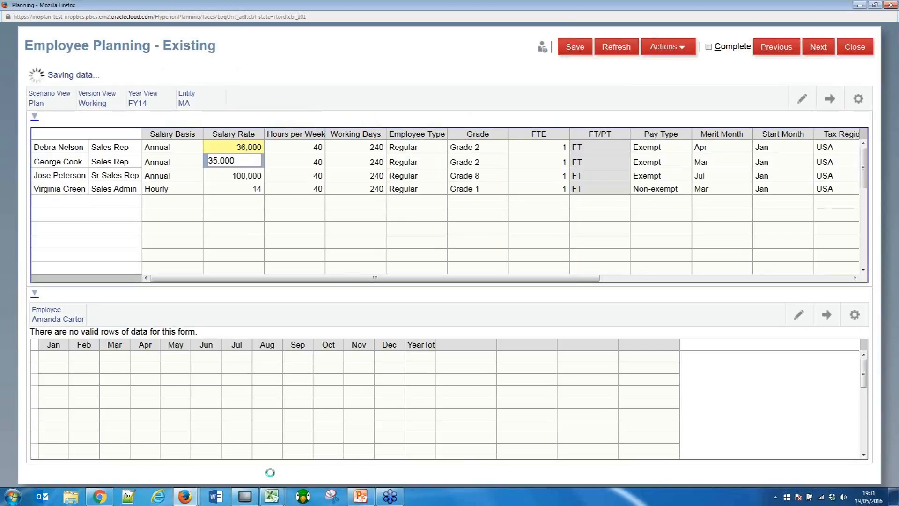
Close the income statement report and task list status in the Vision workspace and go to the simplified interface's Dashboards.
mouse_move(182, 500)
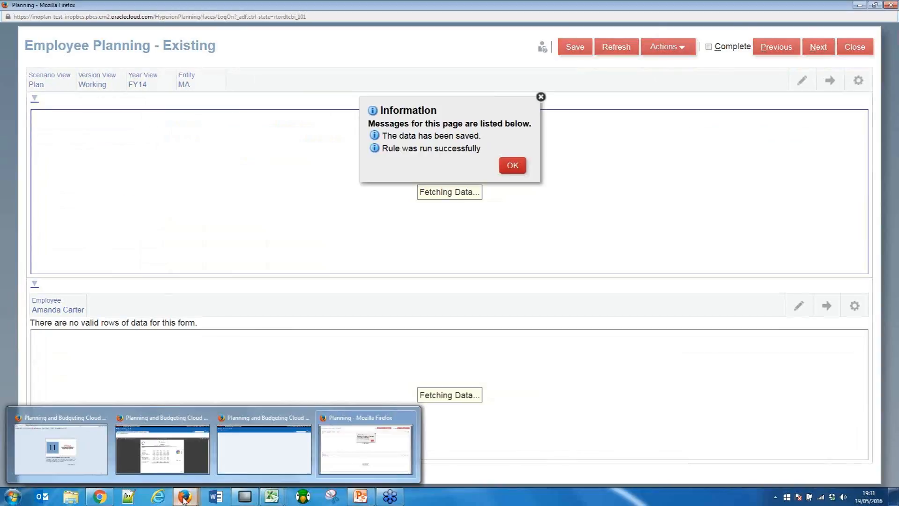
click(191, 451)
click(306, 82)
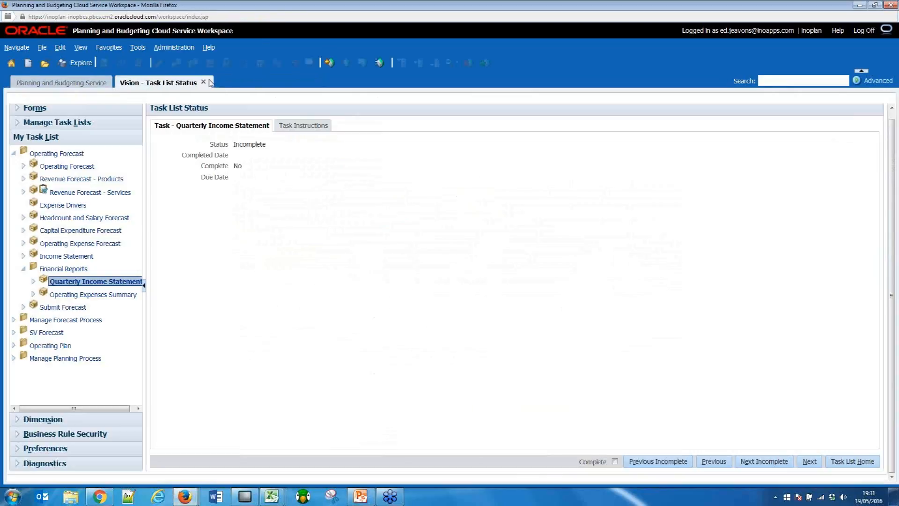
click(203, 82)
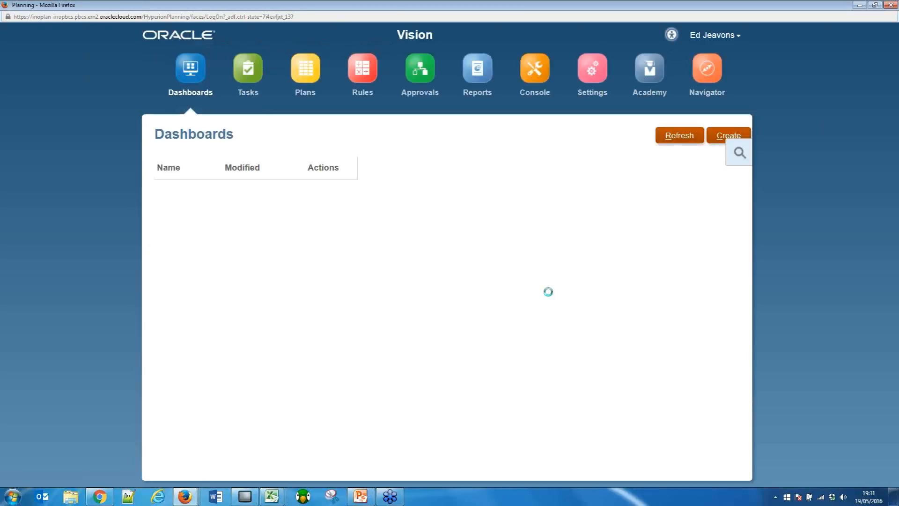
Review the KPIs dashboard, including the Return on Assets target in the profit ratios, then switch to the Sandbox Comparison dashboard.
click(166, 229)
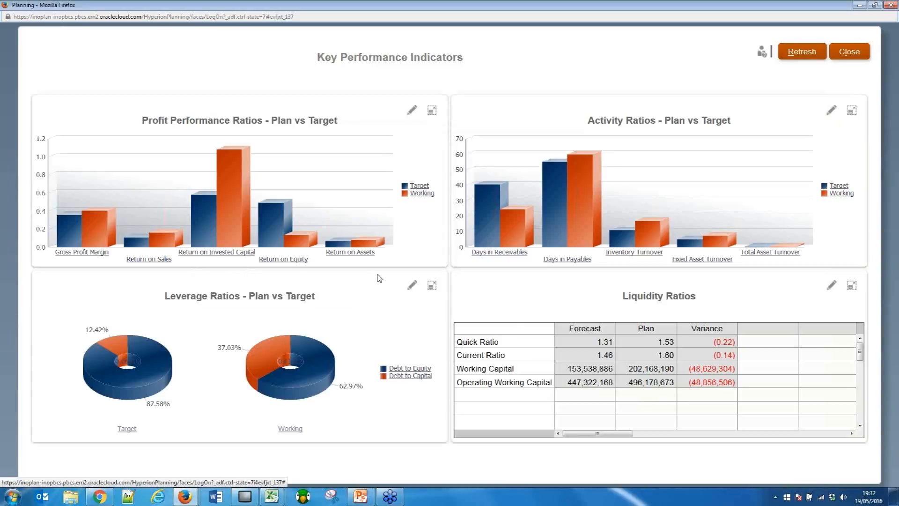
mouse_move(349, 247)
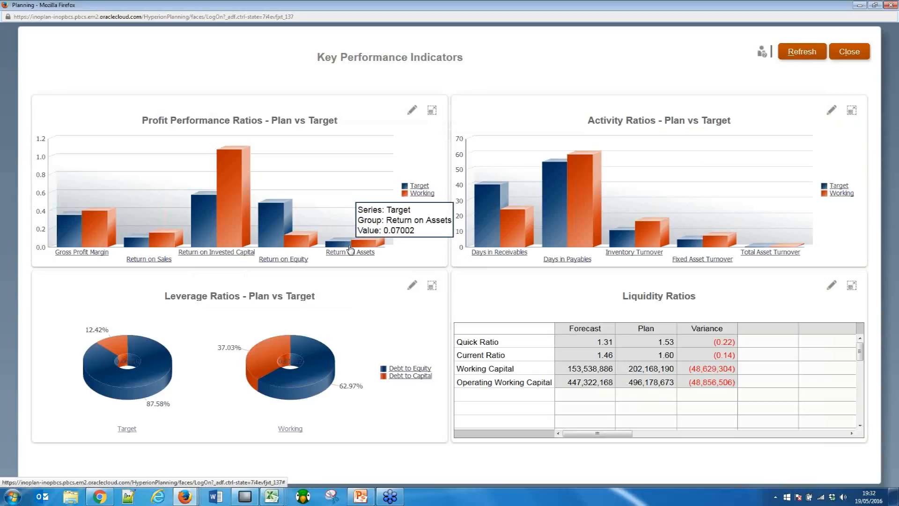
click(850, 60)
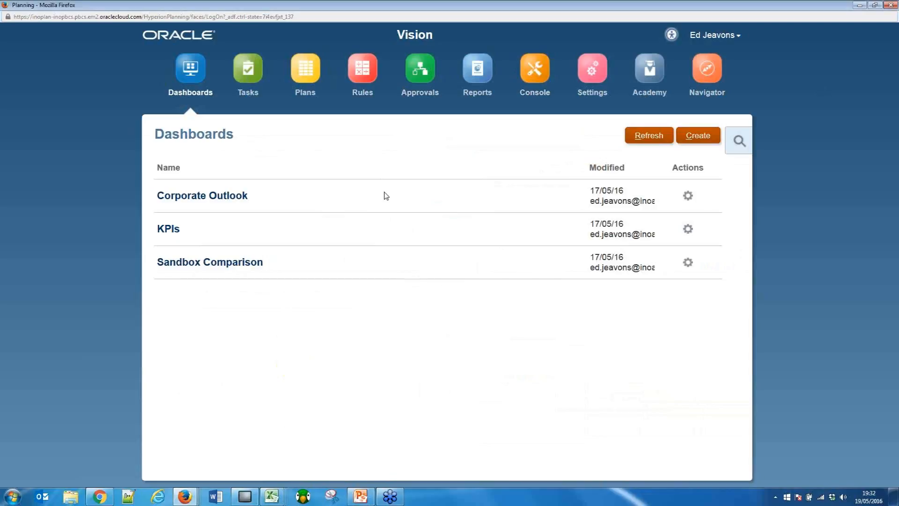
click(210, 262)
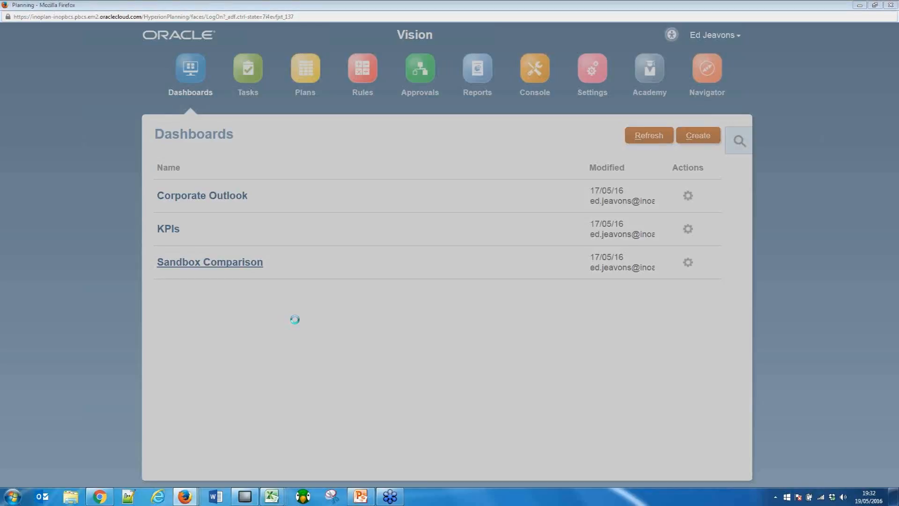